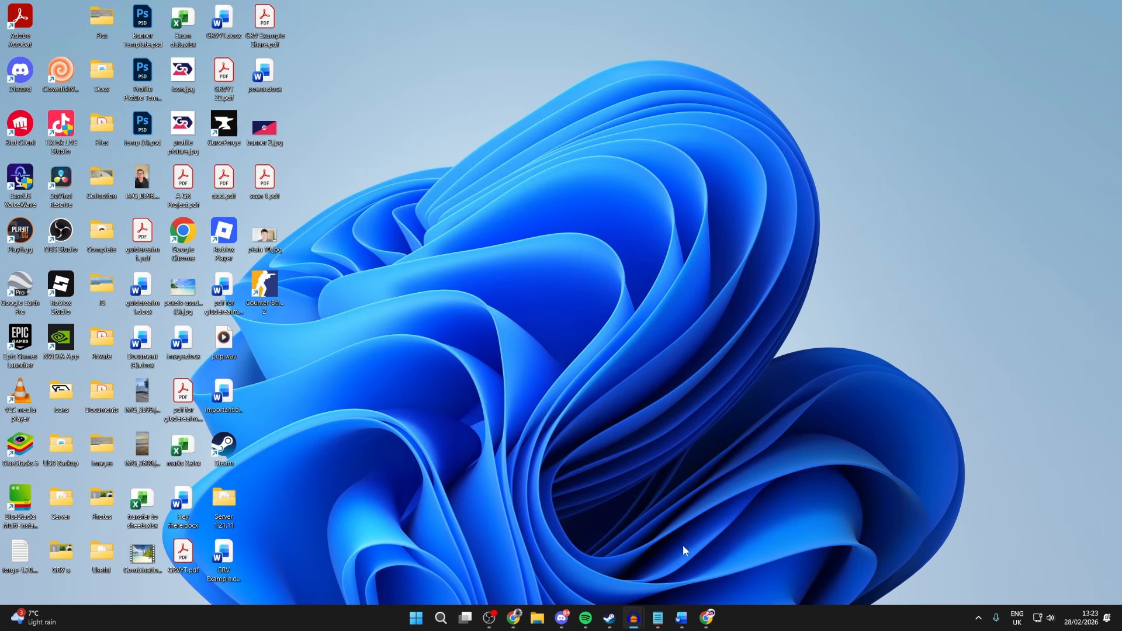
- Switch to Chrome, search Google for "lively wallpaper" and open the Lively Wallpaper by rocksdanister website
left_click(706, 618)
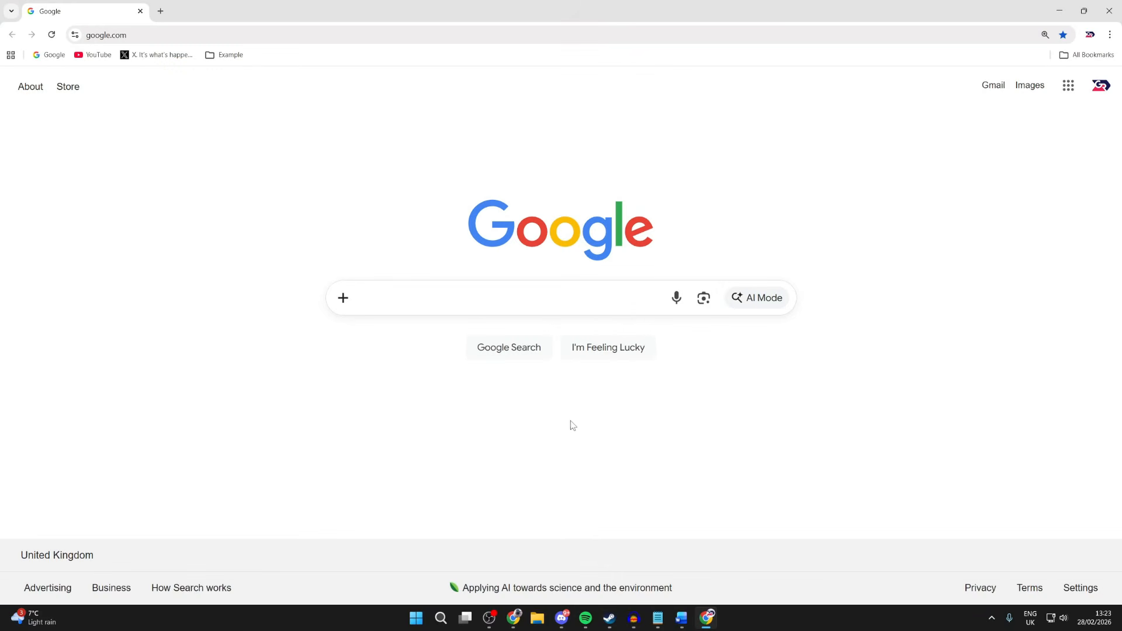
type("lively")
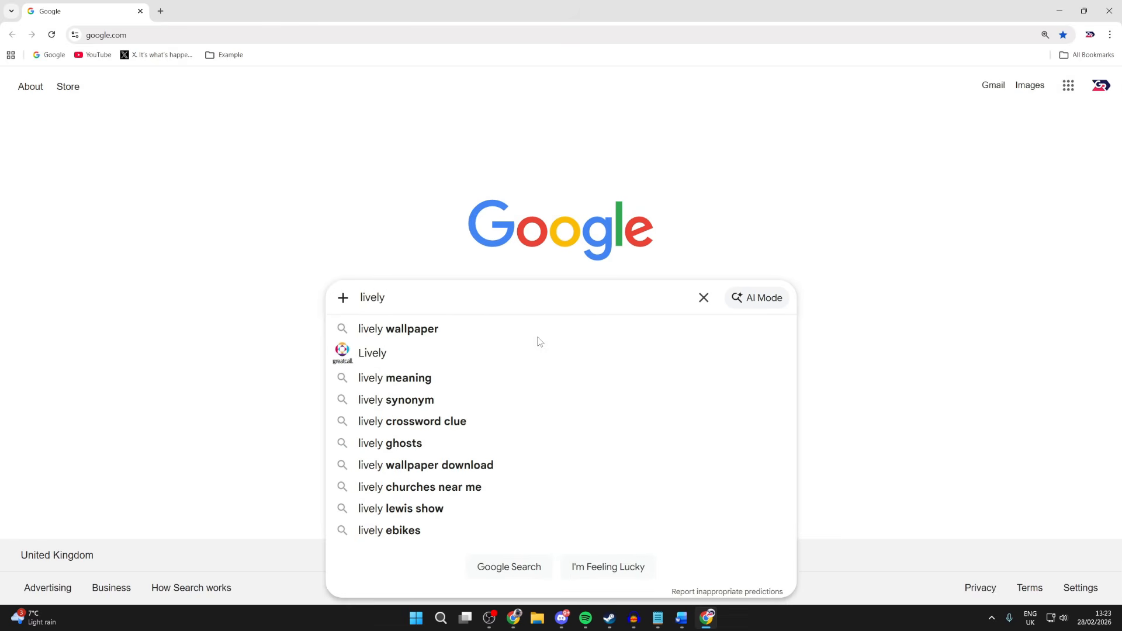
key("Down")
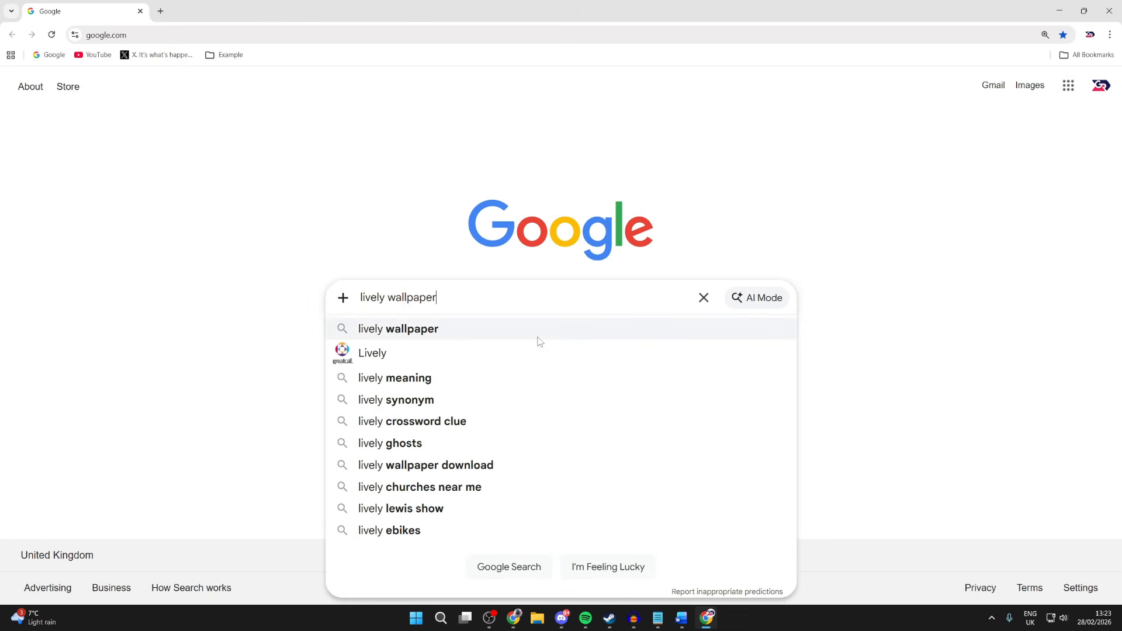
key("Return")
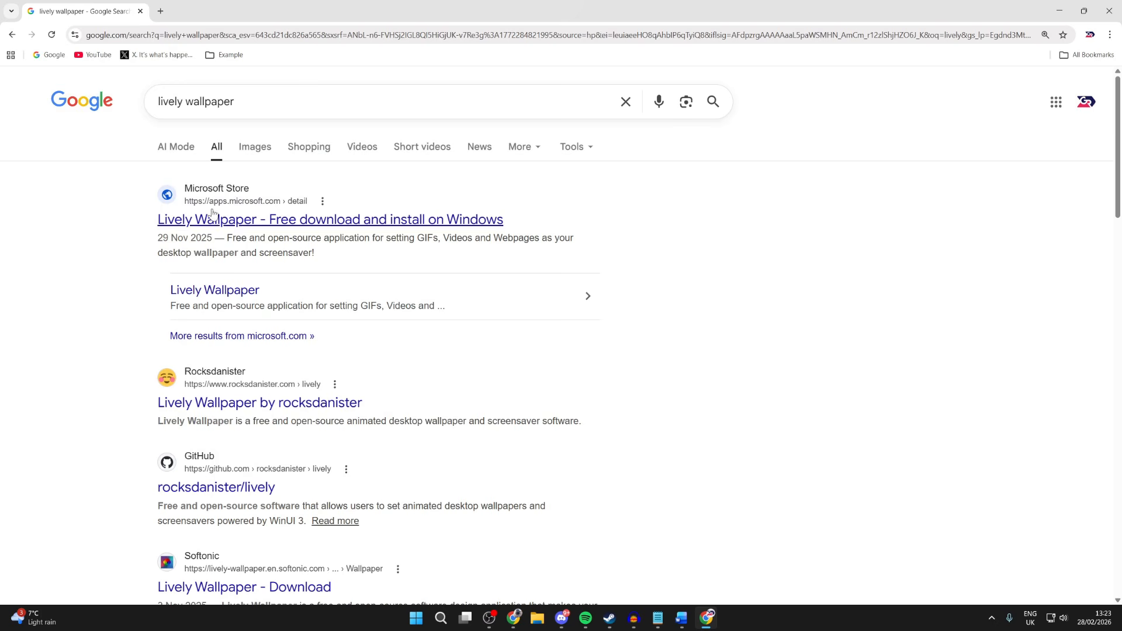
scroll(218, 390, "down", 1)
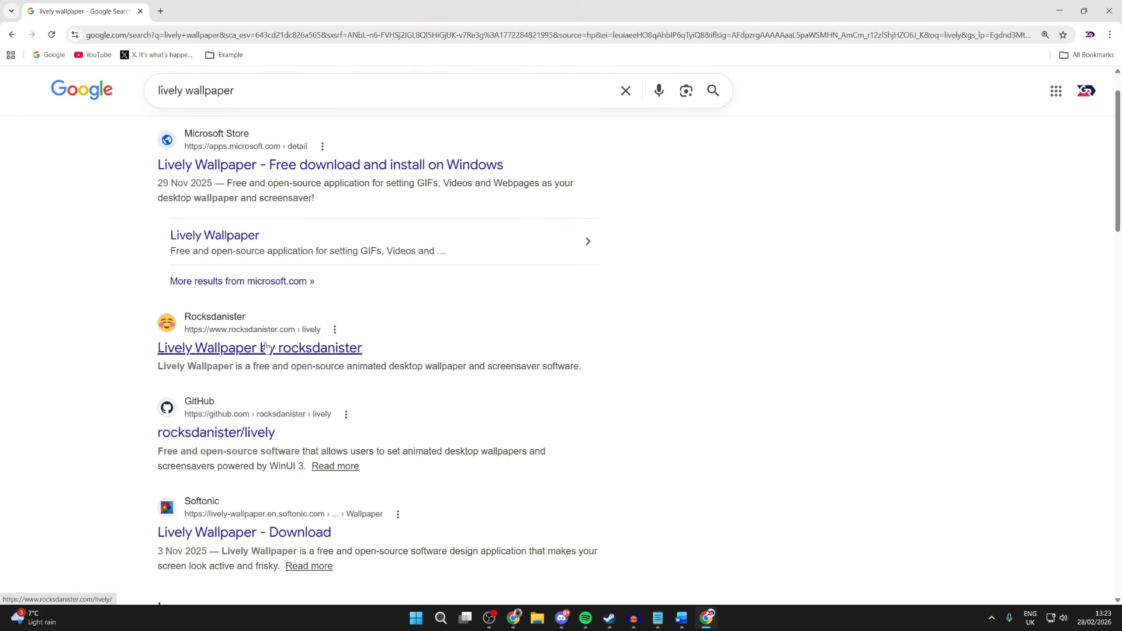
left_click(250, 353)
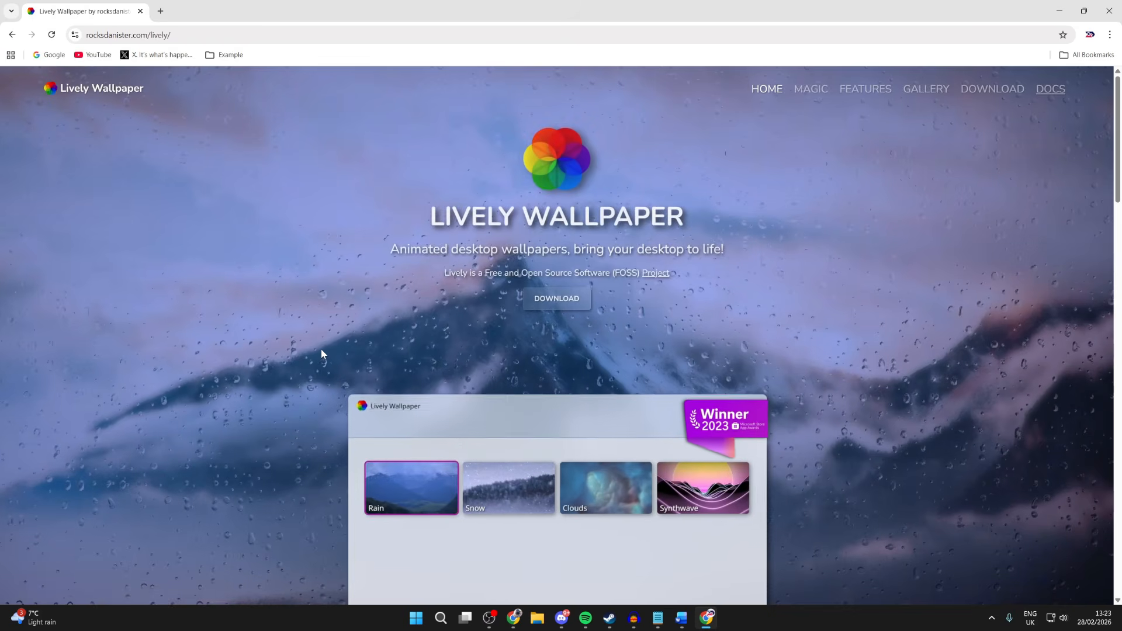
- Download the Windows 64-bit installer of Lively Wallpaper from the site and keep the blocked unverified file
scroll(418, 335, "down", 5)
scroll(416, 349, "down", 5)
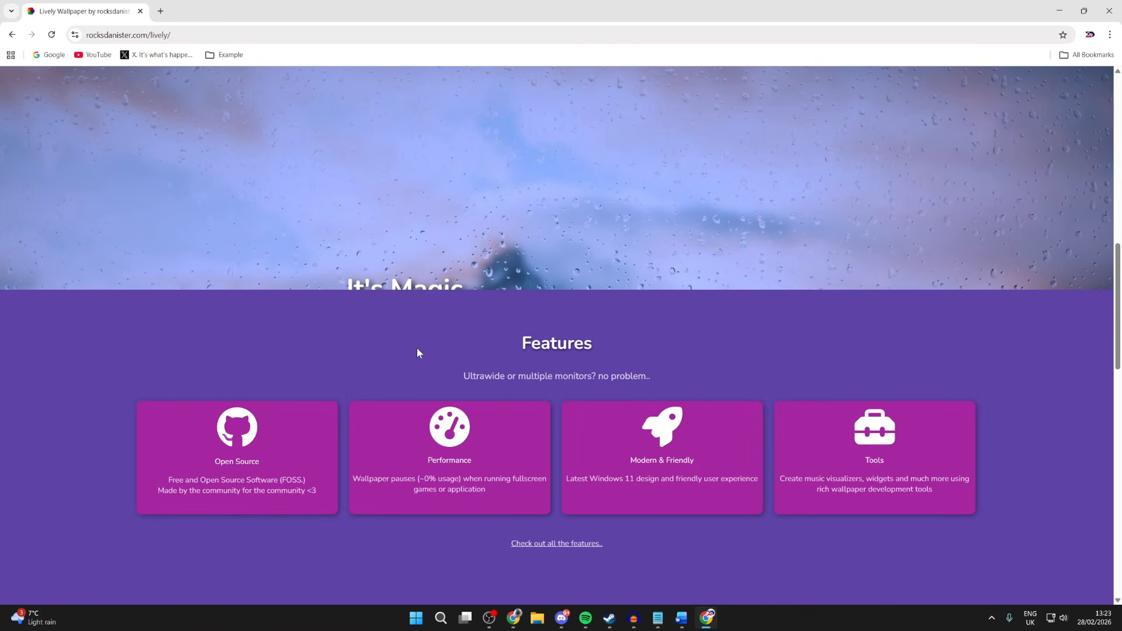
scroll(417, 354, "up", 10)
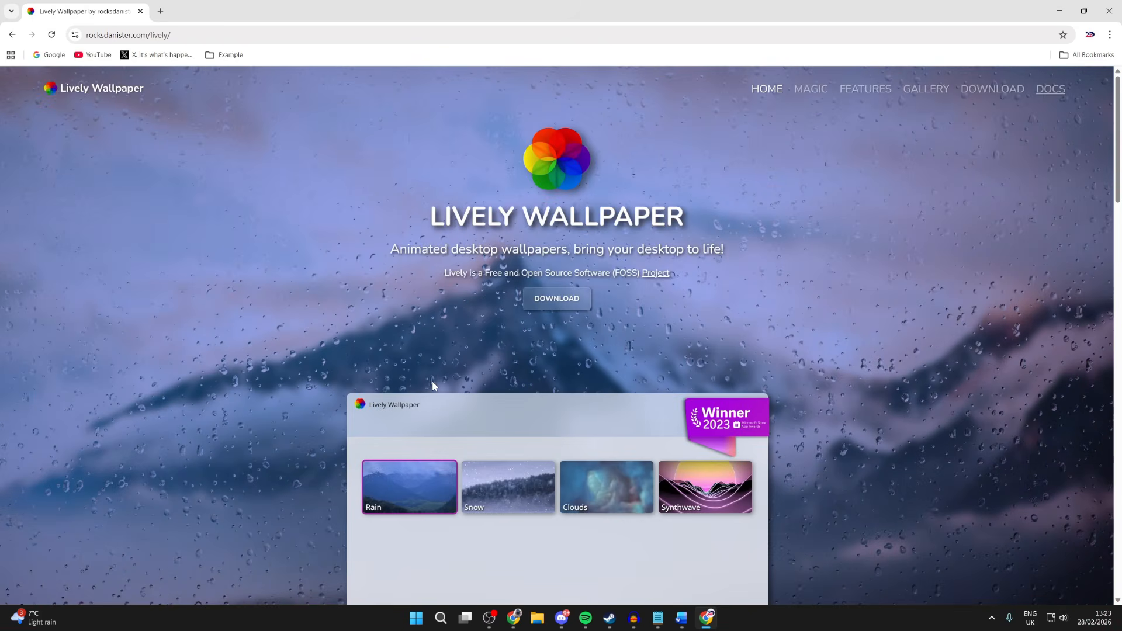
left_click(565, 301)
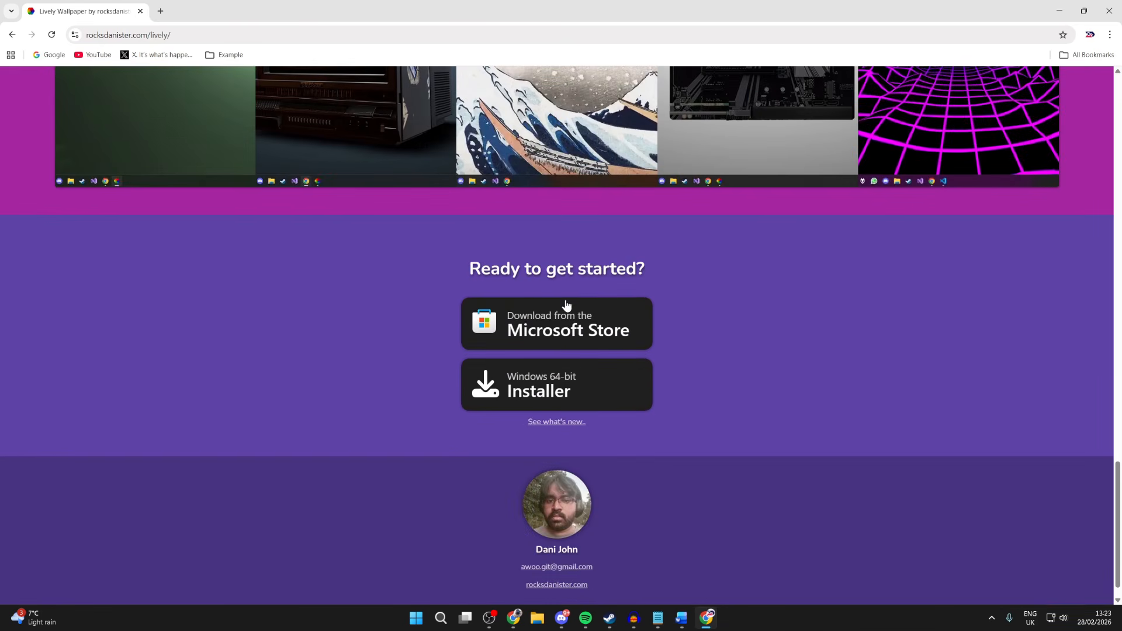
left_click(559, 383)
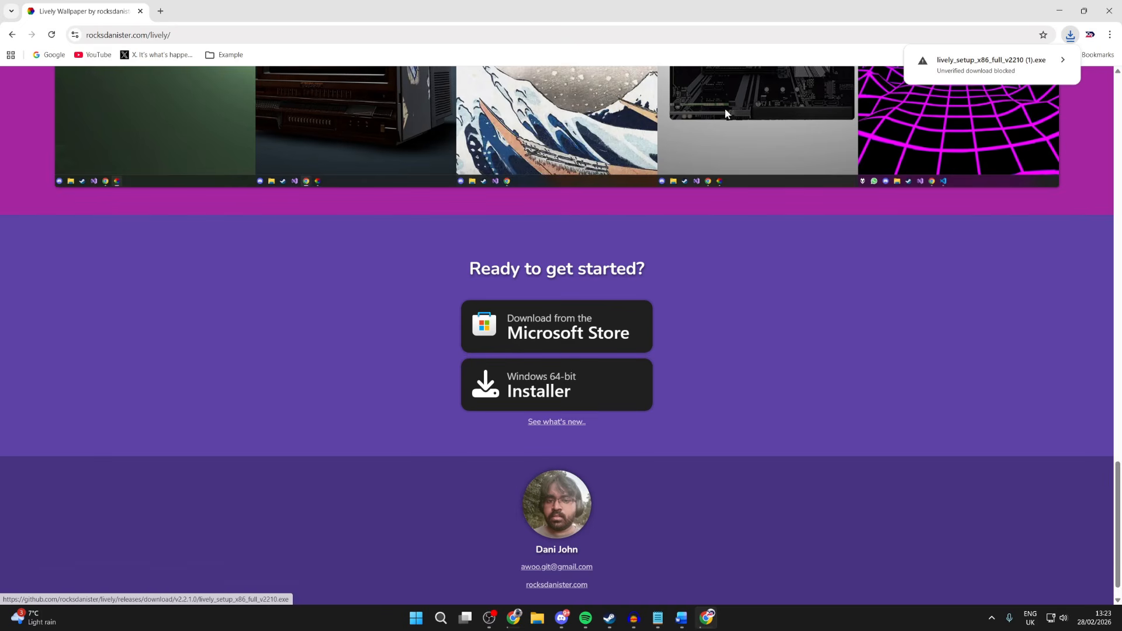
left_click(1014, 66)
left_click(1037, 126)
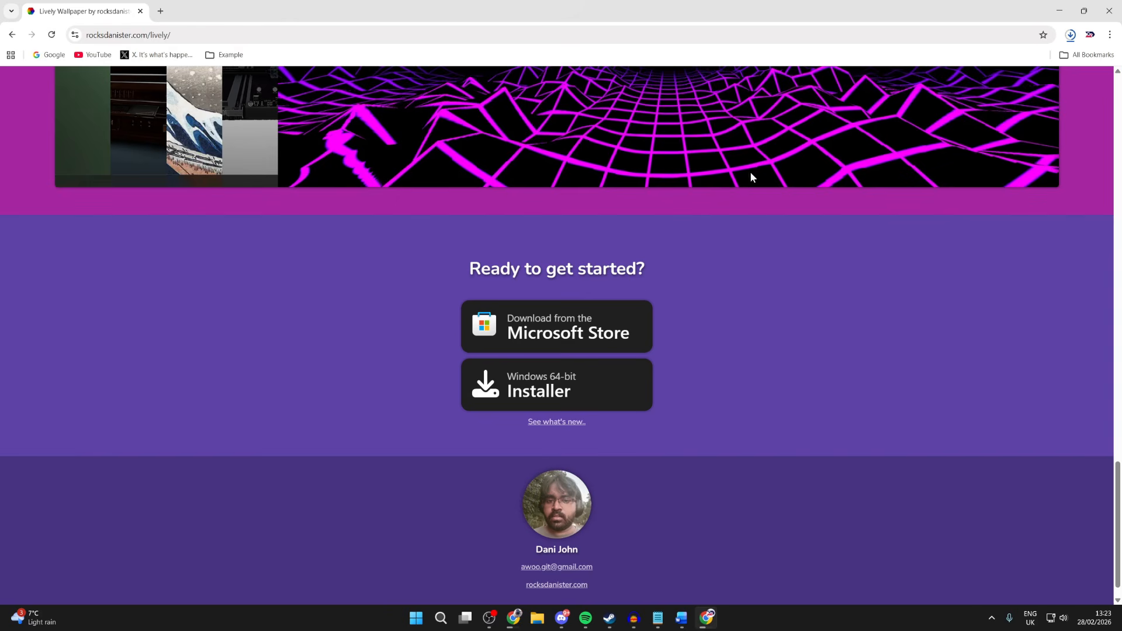
left_click(1069, 35)
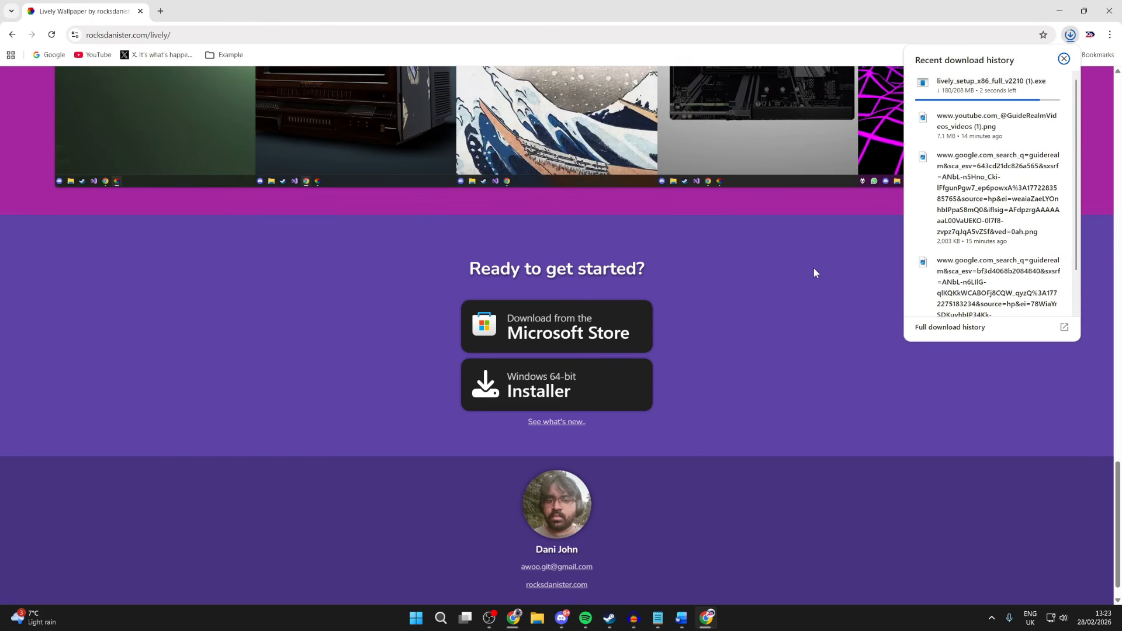
left_click(816, 259)
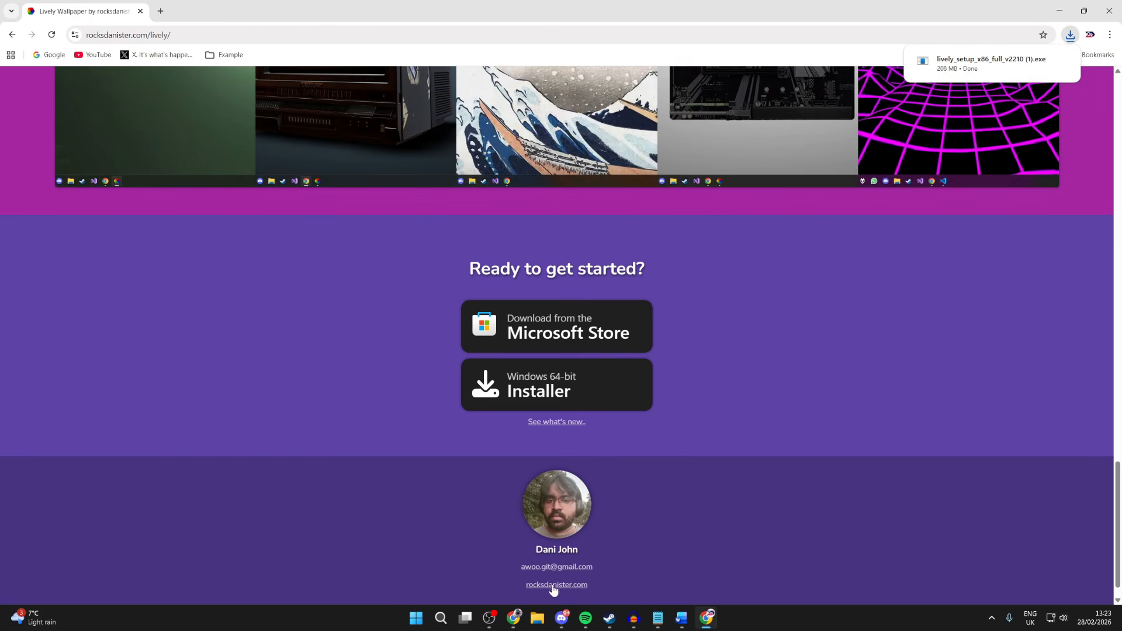
- Switch to File Explorer and run lively_setup_x86_full_v2210 (1).exe from the Downloads folder
left_click(541, 620)
left_click(1050, 5)
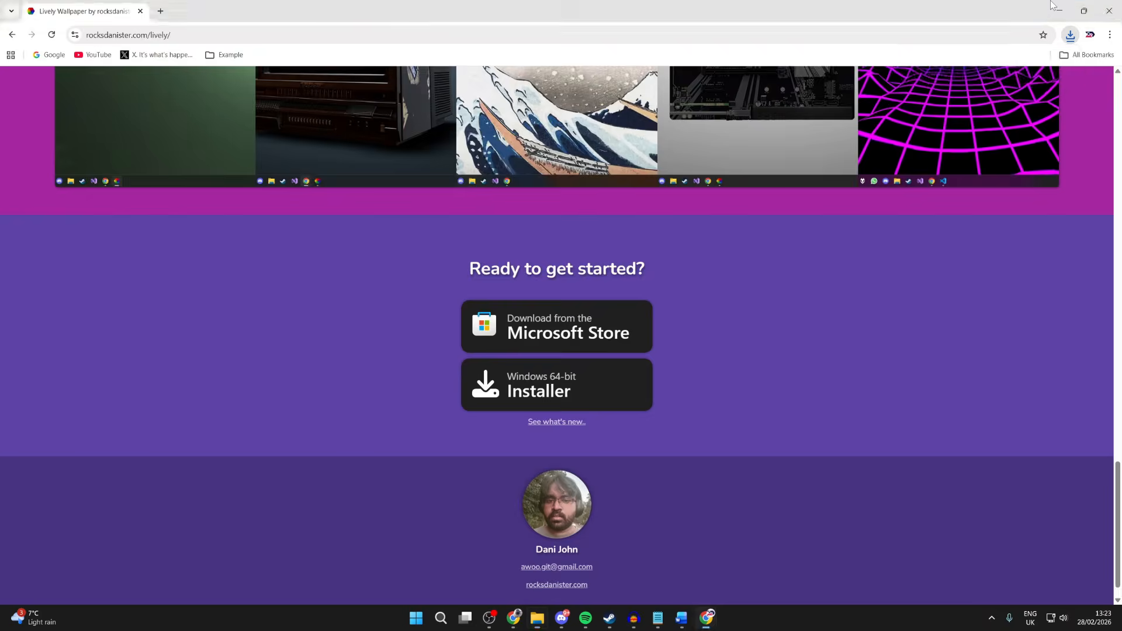
left_click(1050, 5)
left_click(329, 270)
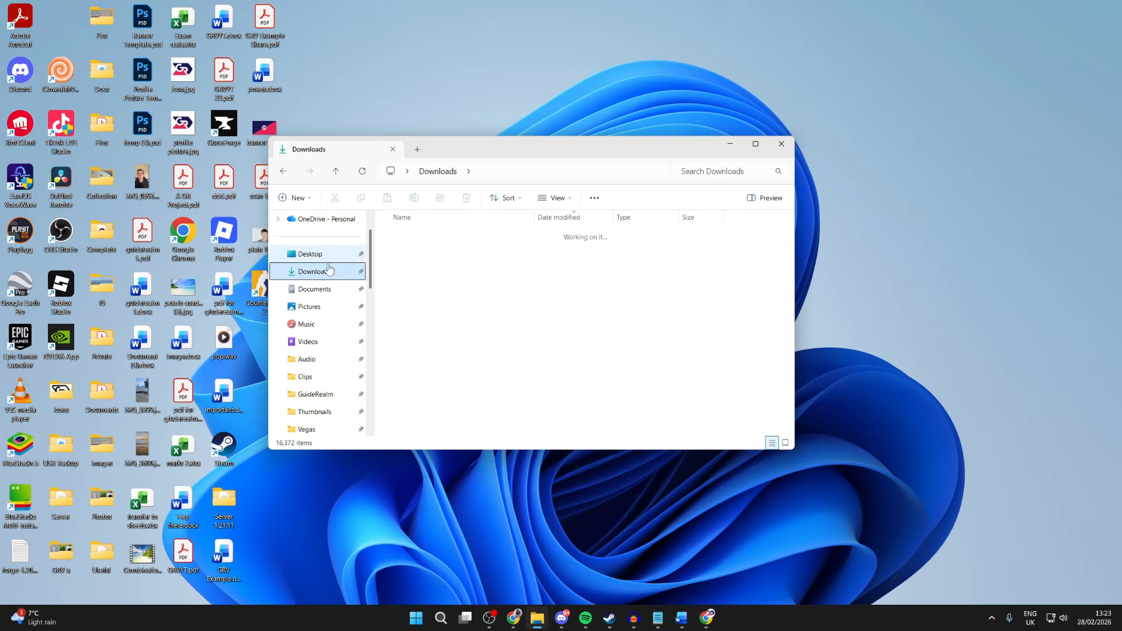
left_click(463, 251)
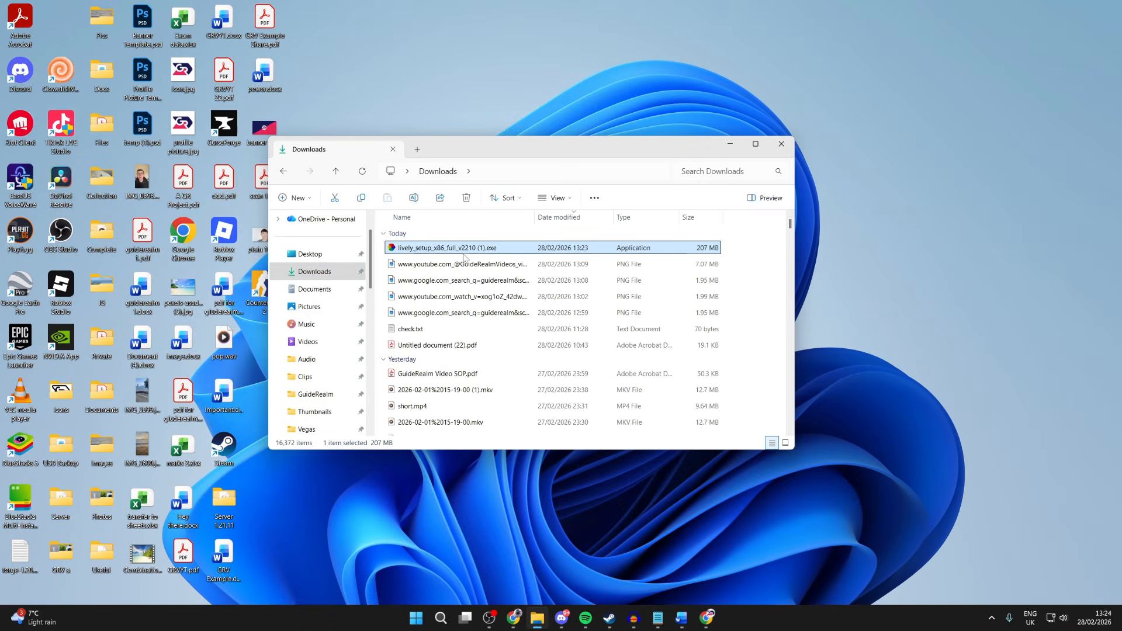
double_click(449, 252)
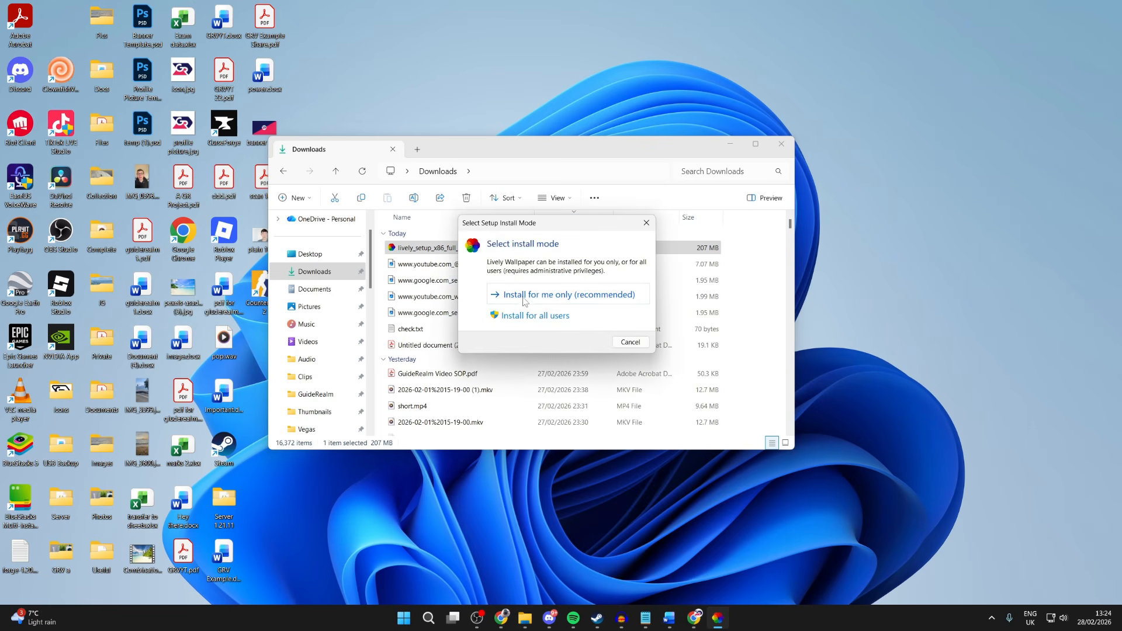
- Set up the installation for all users with English as the setup language, and accept the license agreement
left_click(516, 316)
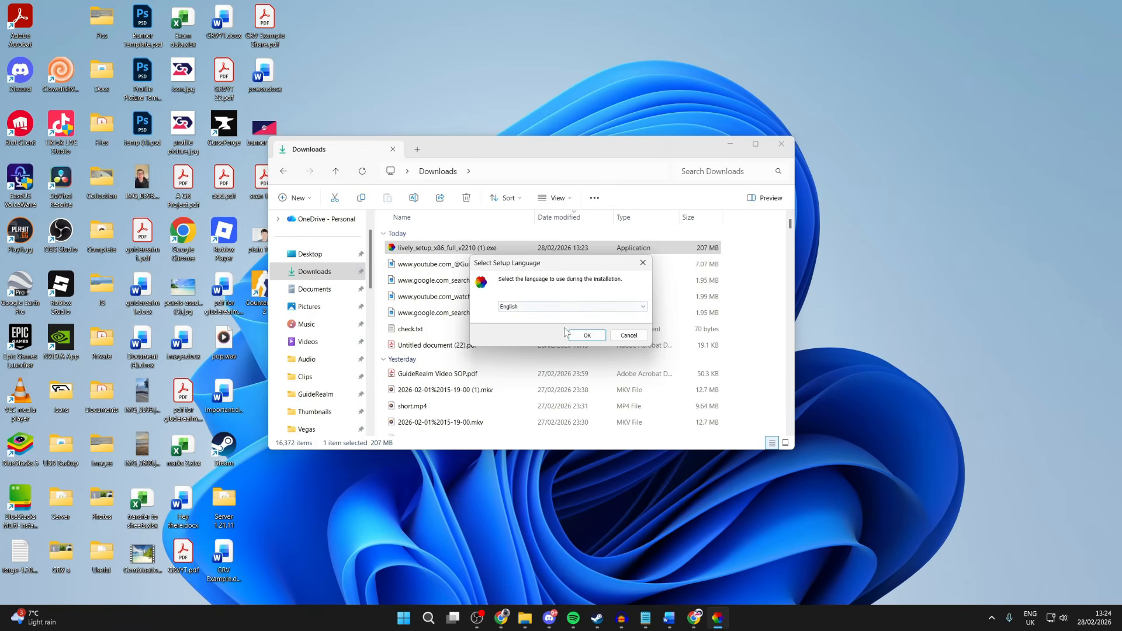
left_click(585, 336)
left_click(645, 413)
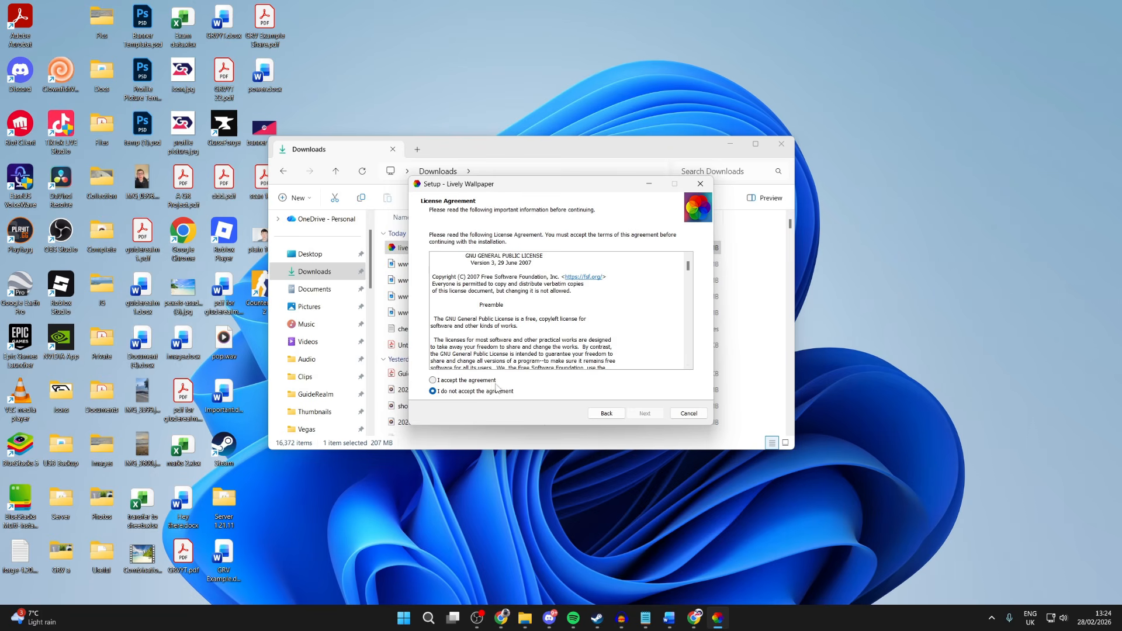
left_click(444, 380)
left_click(645, 414)
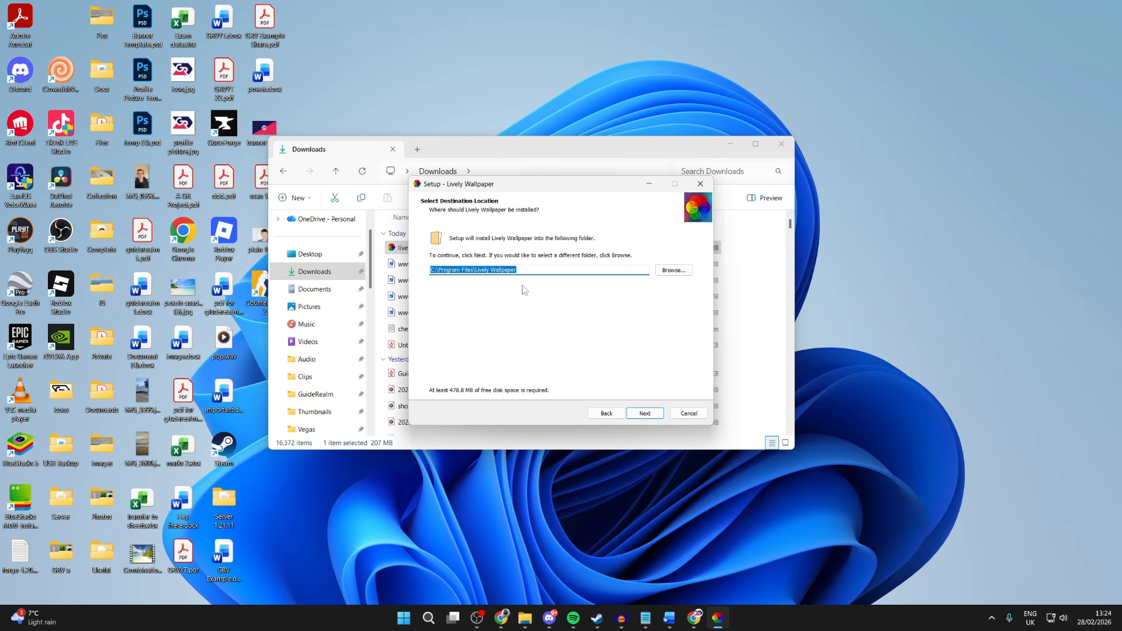
- Install Lively Wallpaper in C:\Program Files\Lively Wallpaper with a desktop shortcut, and finish setup with the launch option enabled
left_click(645, 414)
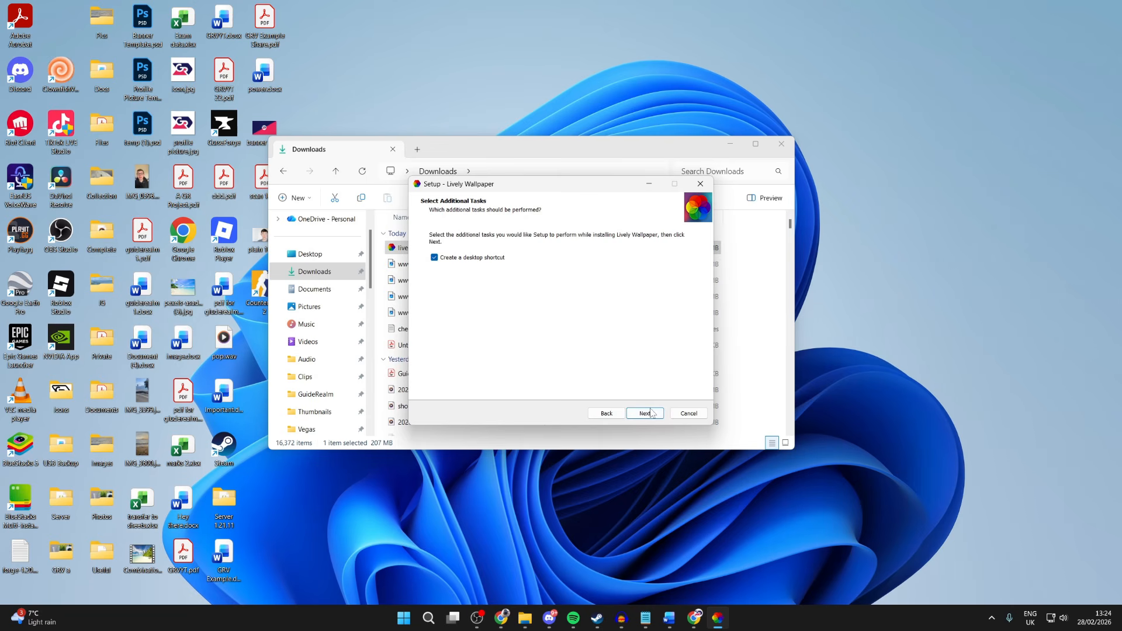
left_click(650, 413)
left_click(646, 413)
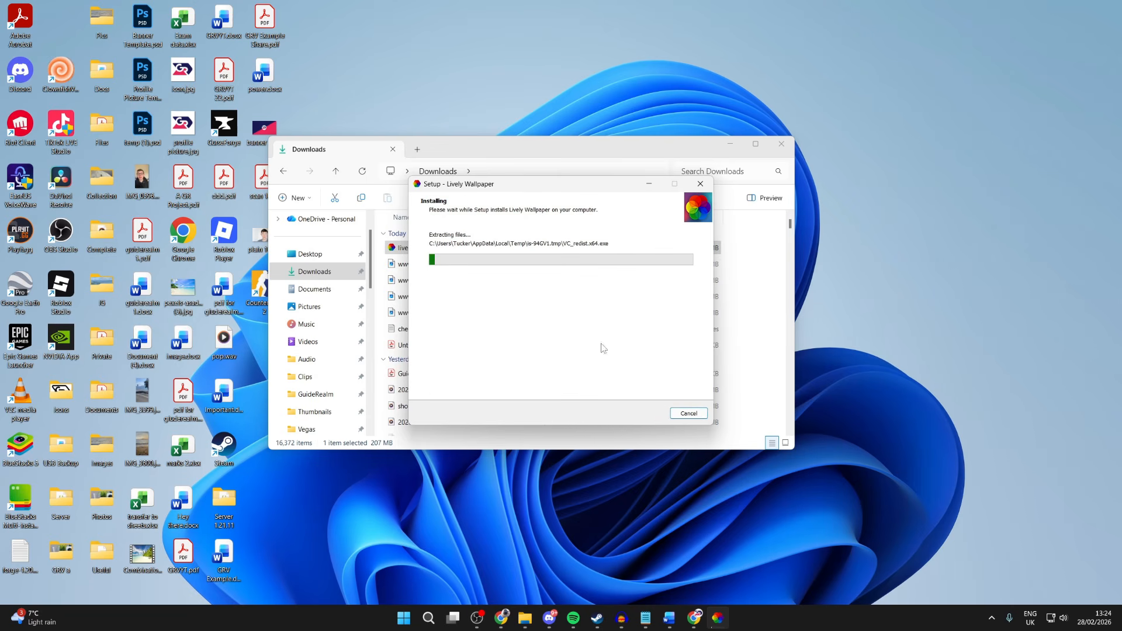
left_click(781, 144)
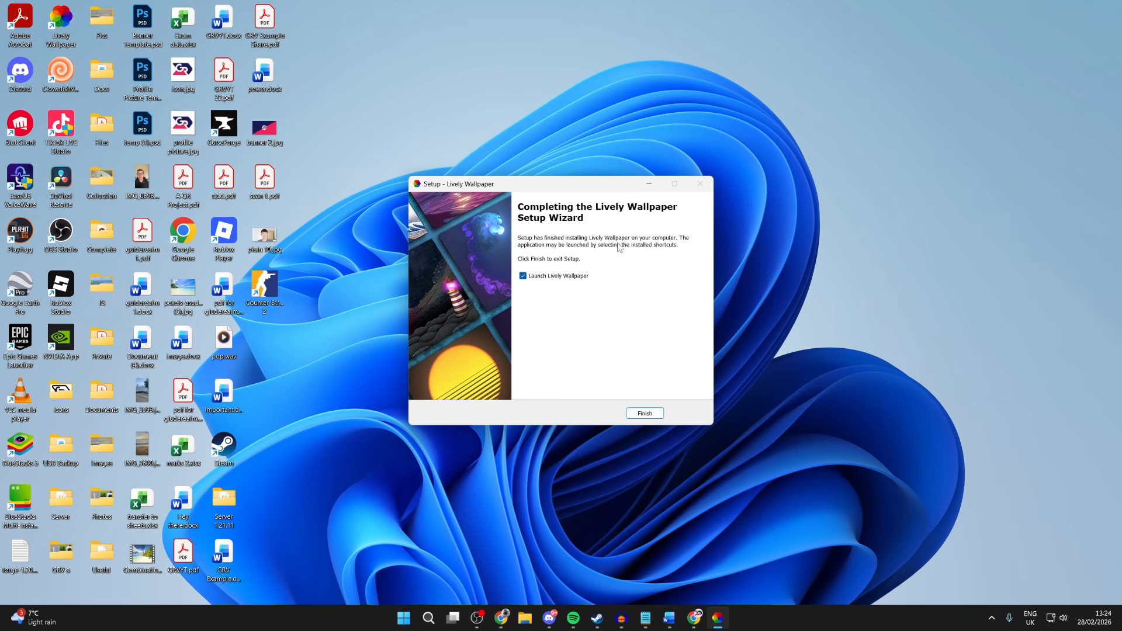
left_click(636, 415)
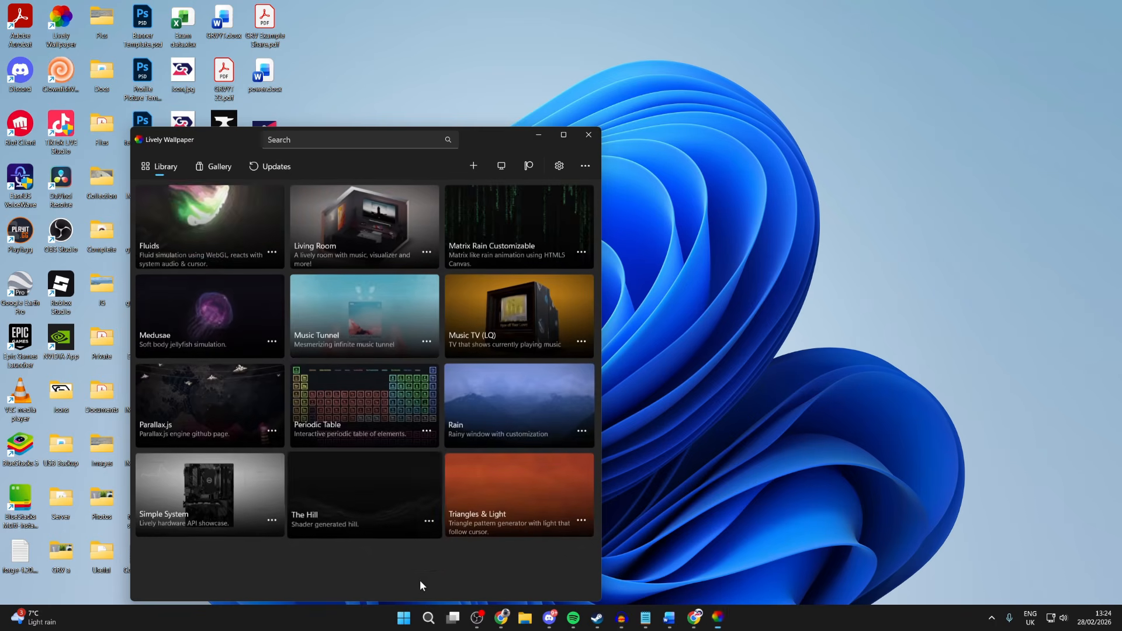
- Apply the Rain wallpaper from the library and set its display placement method to Duplicate
left_click_drag(486, 140, 699, 89)
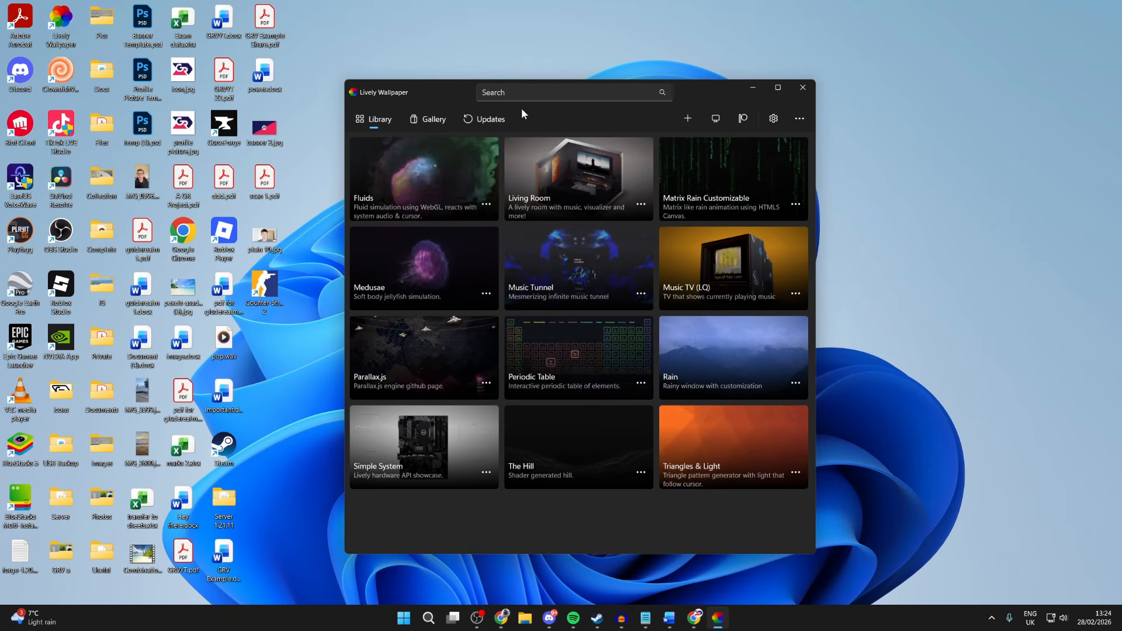
left_click(705, 345)
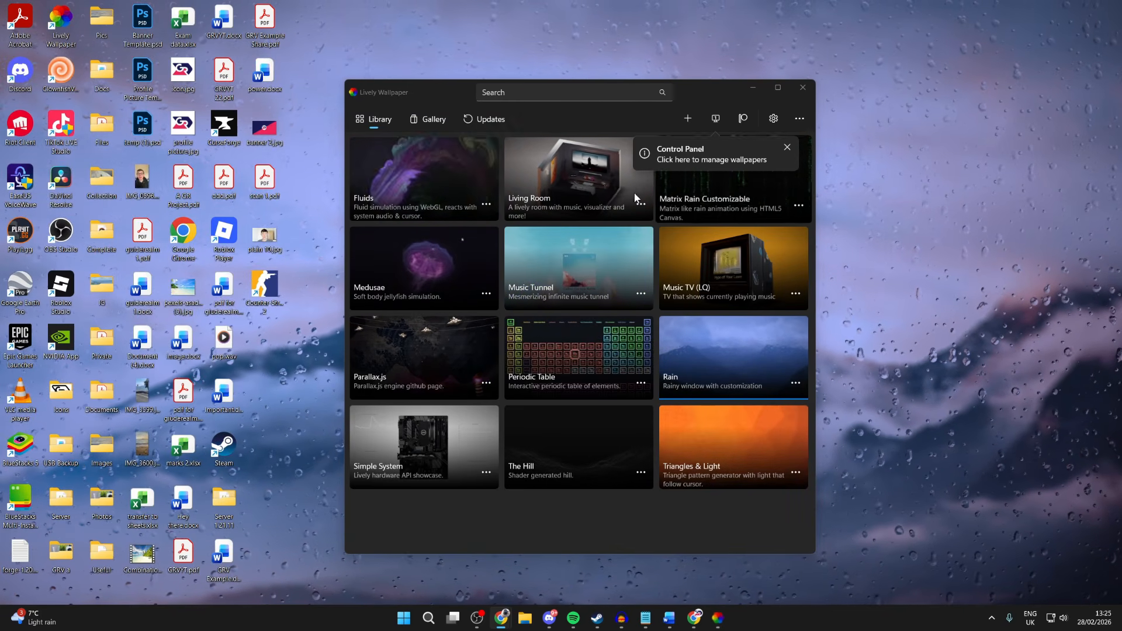
left_click(716, 118)
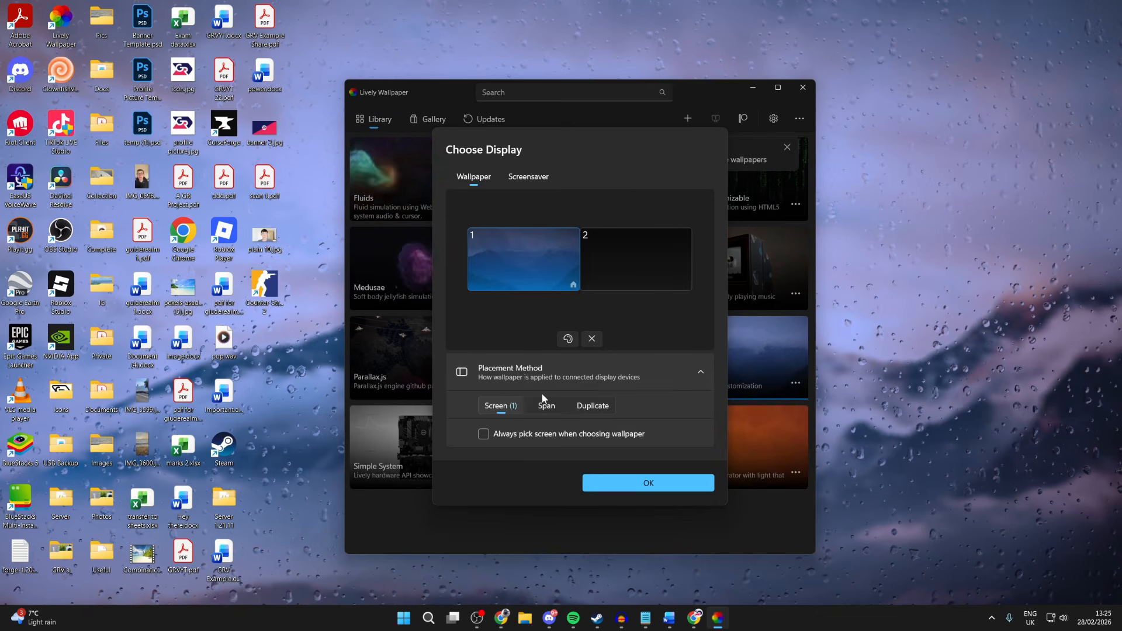
left_click(592, 406)
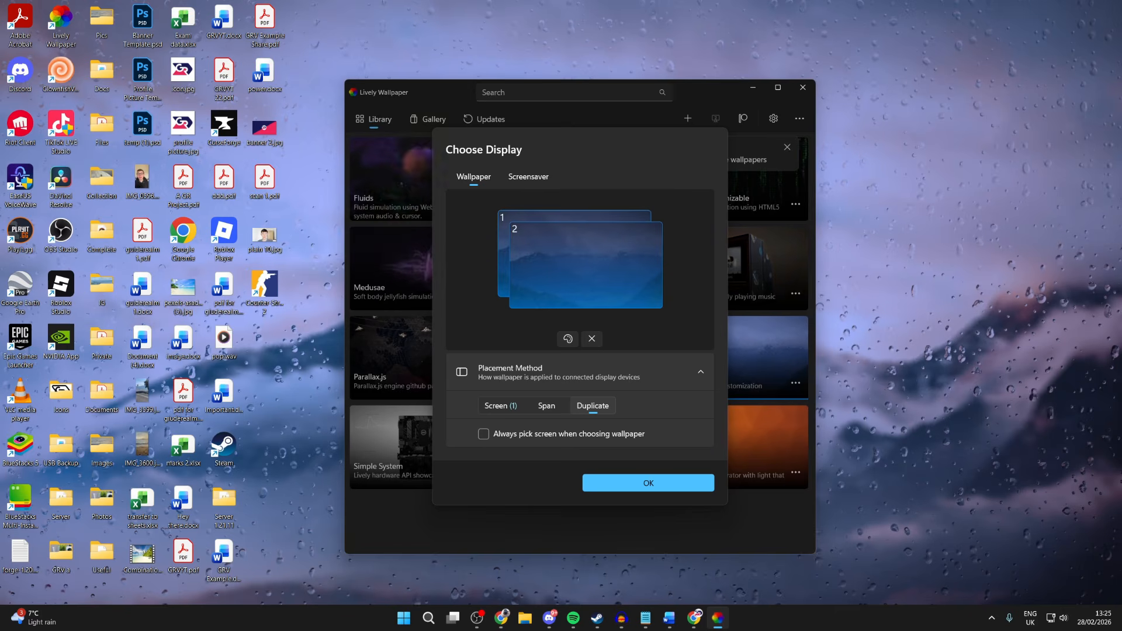
left_click(602, 482)
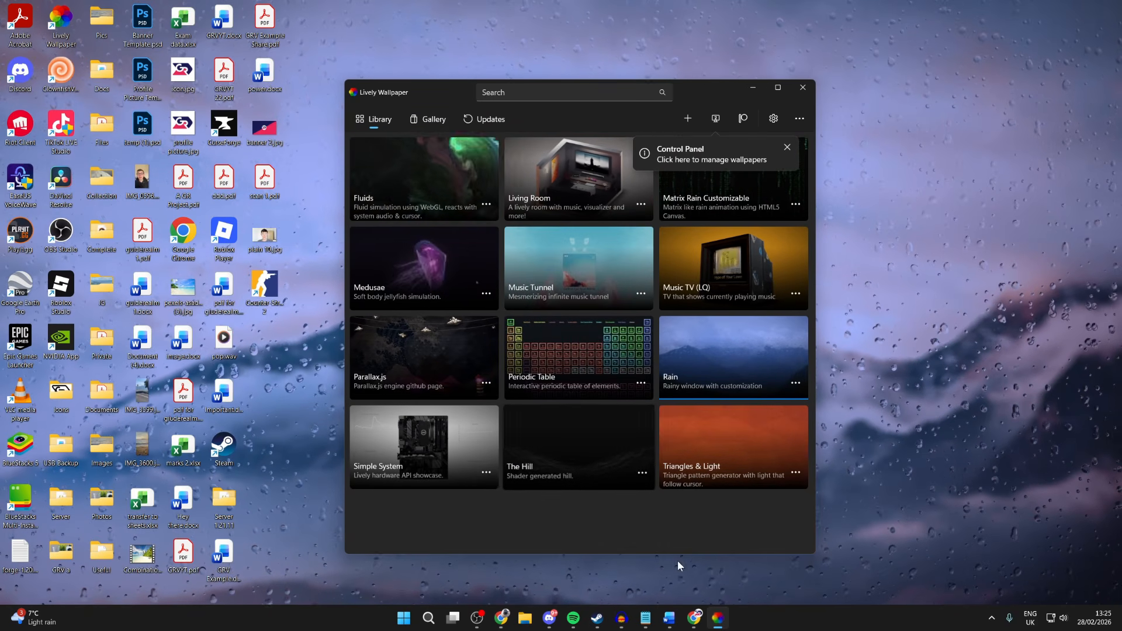
- Switch to Chrome, search Google for "motionbg" and open the MotionBGs live wallpaper site
left_click(694, 618)
scroll(531, 351, "up", 15)
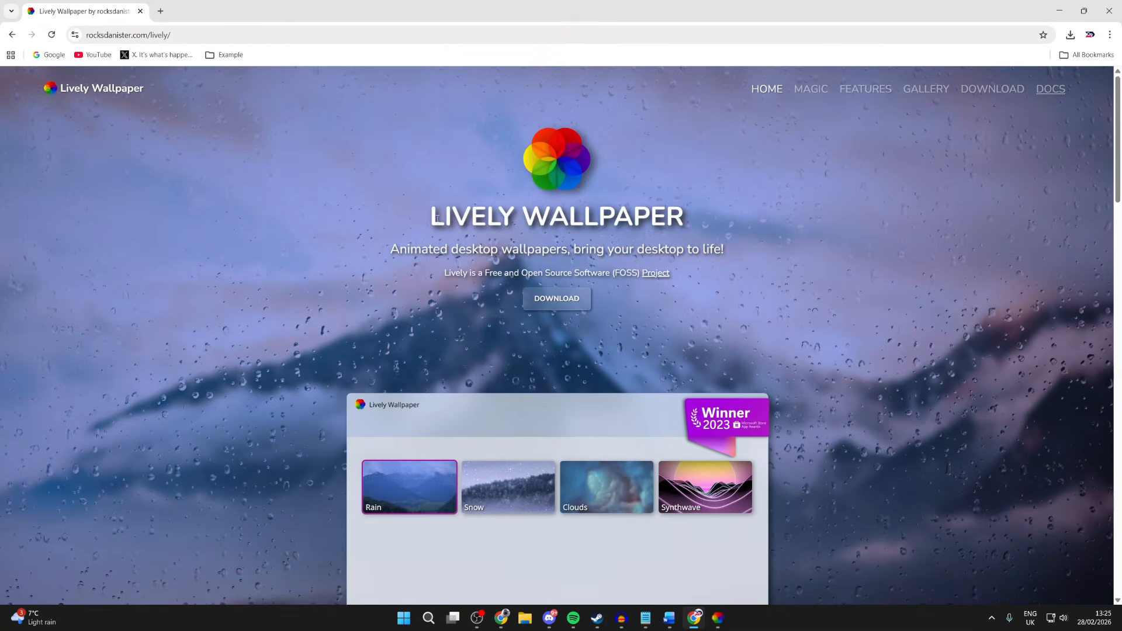
left_click(439, 33)
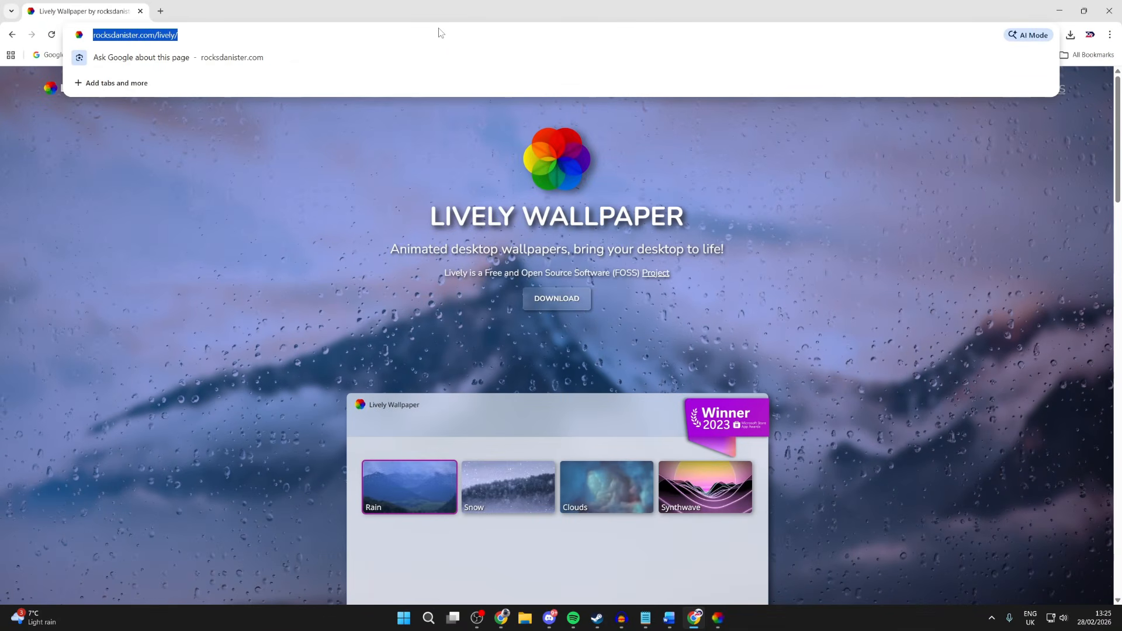
type("google")
key("Return")
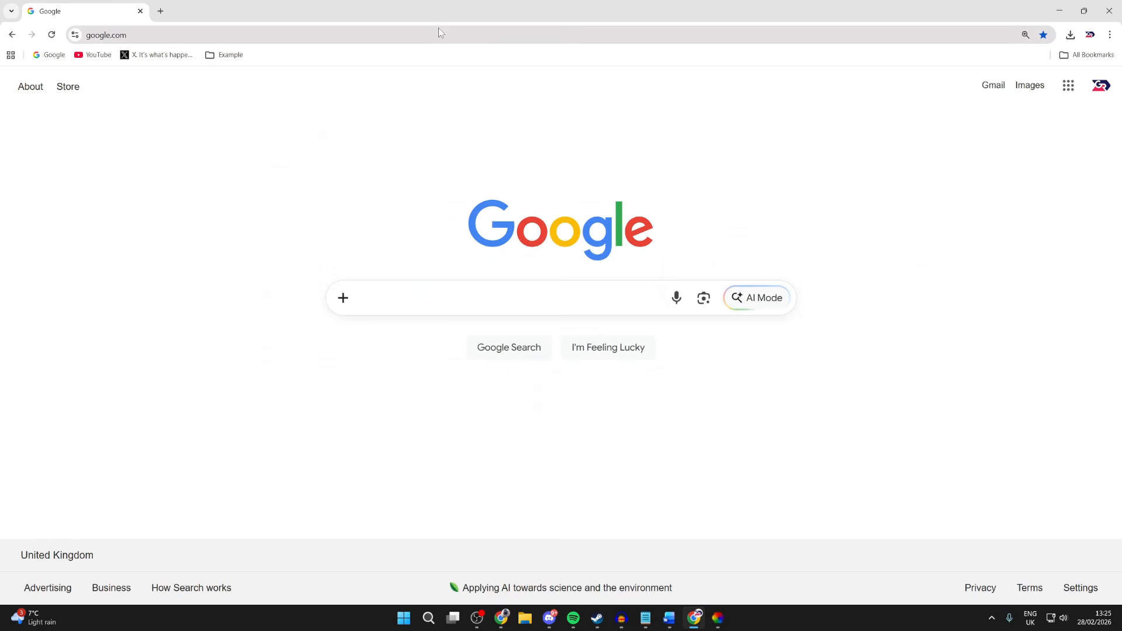
type("motionbg")
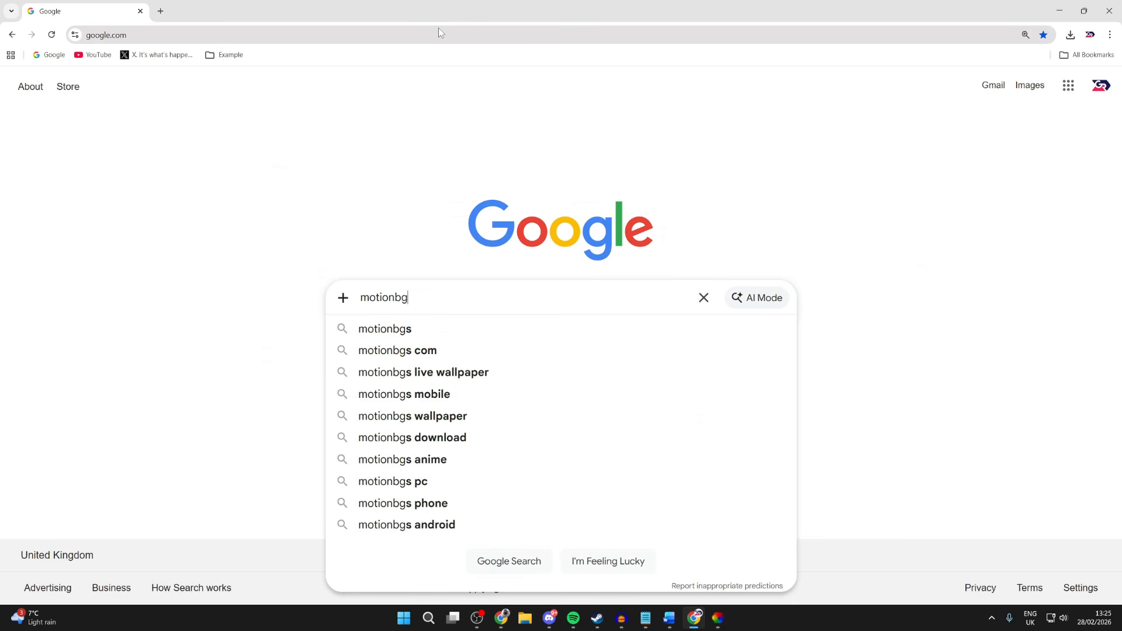
key("Return")
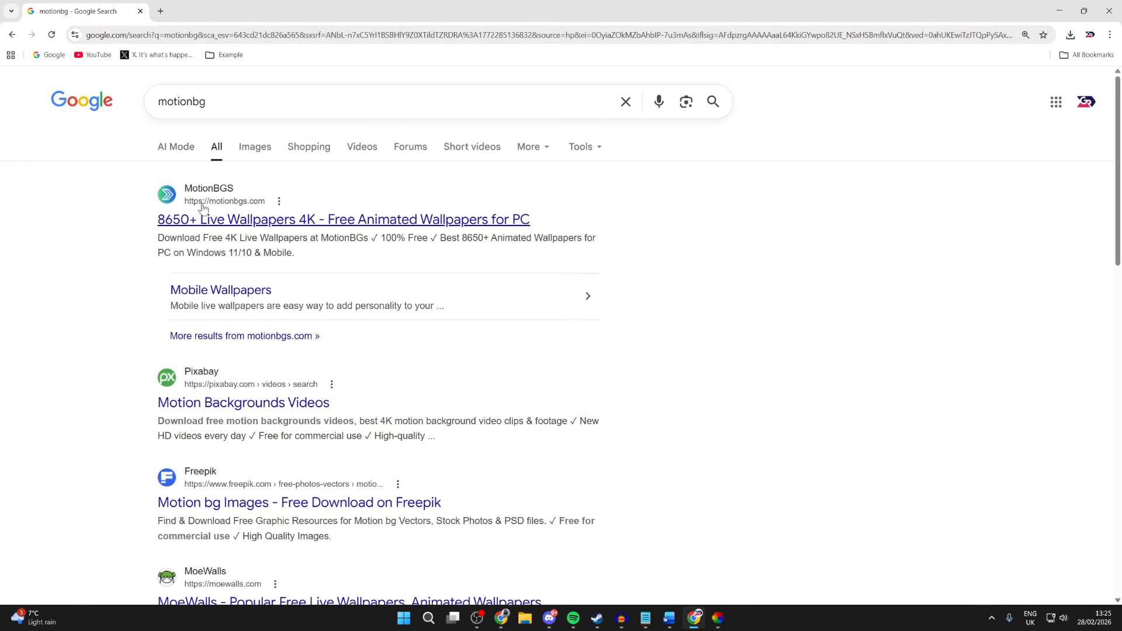
left_click(241, 221)
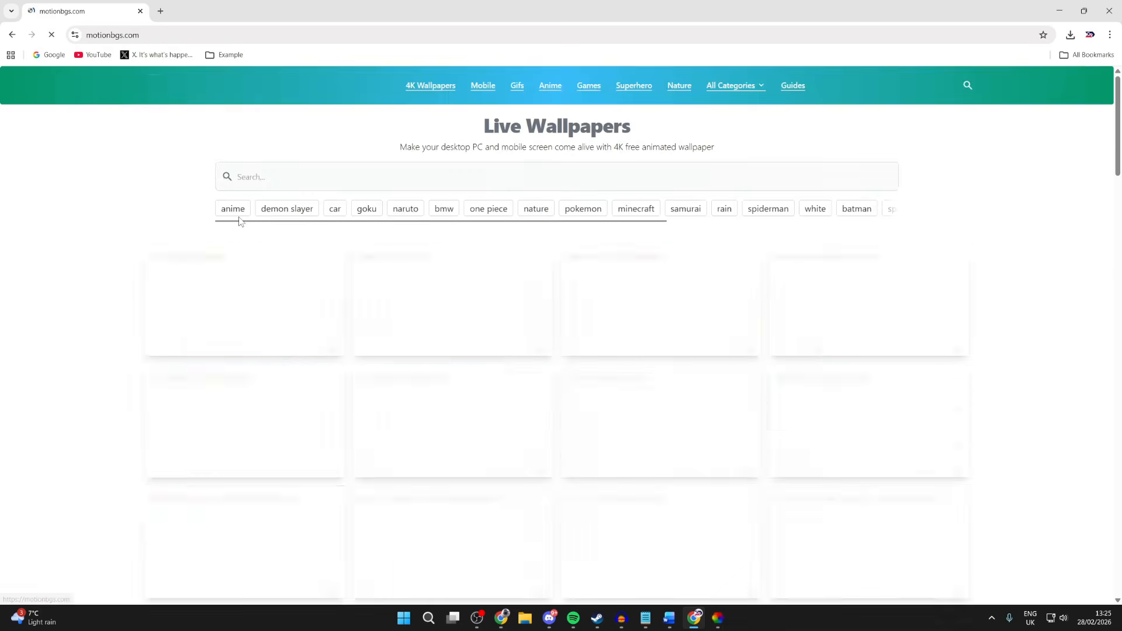
- Search the site for "retro" live wallpapers, accepting the data consent, and open the Retro Nissan wallpaper page past the ad
scroll(363, 275, "down", 1)
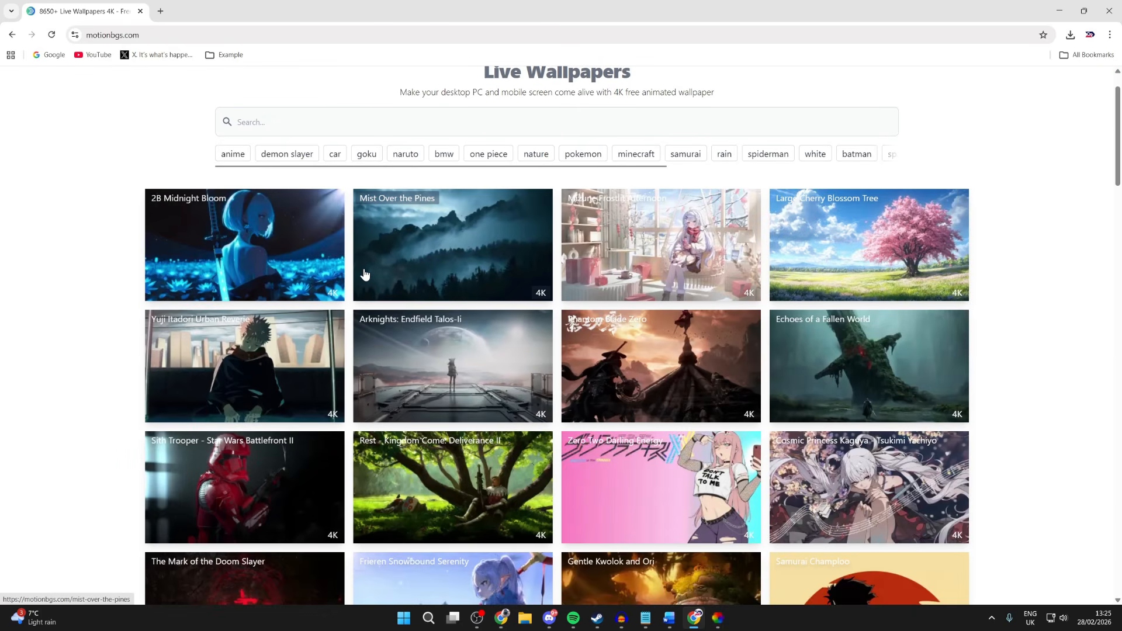
scroll(363, 275, "up", 1)
left_click(316, 175)
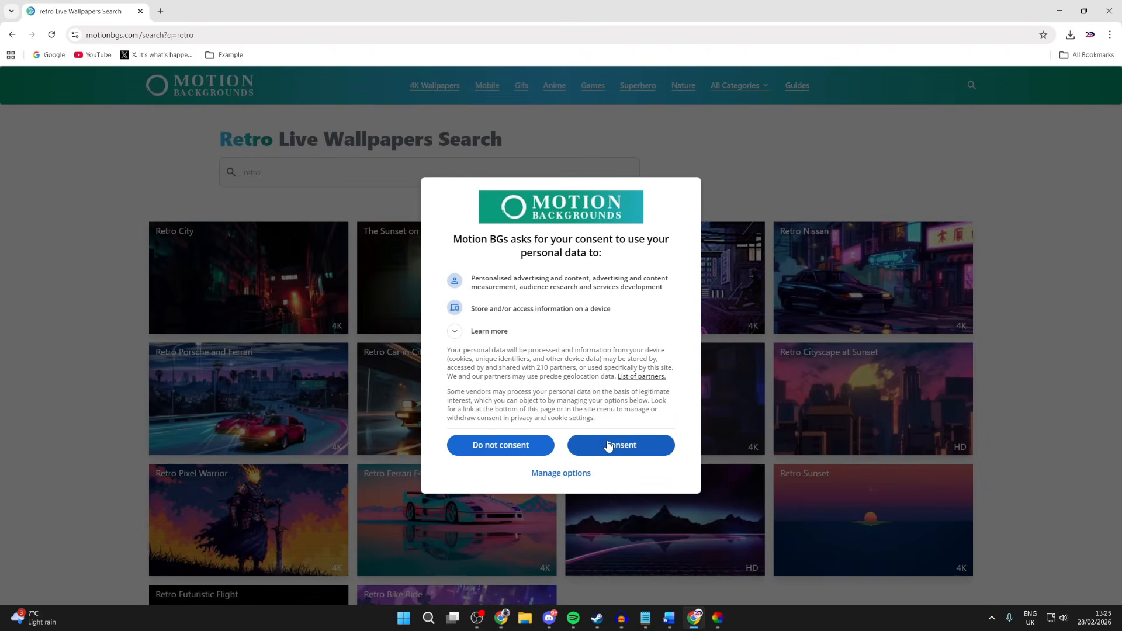
left_click(609, 446)
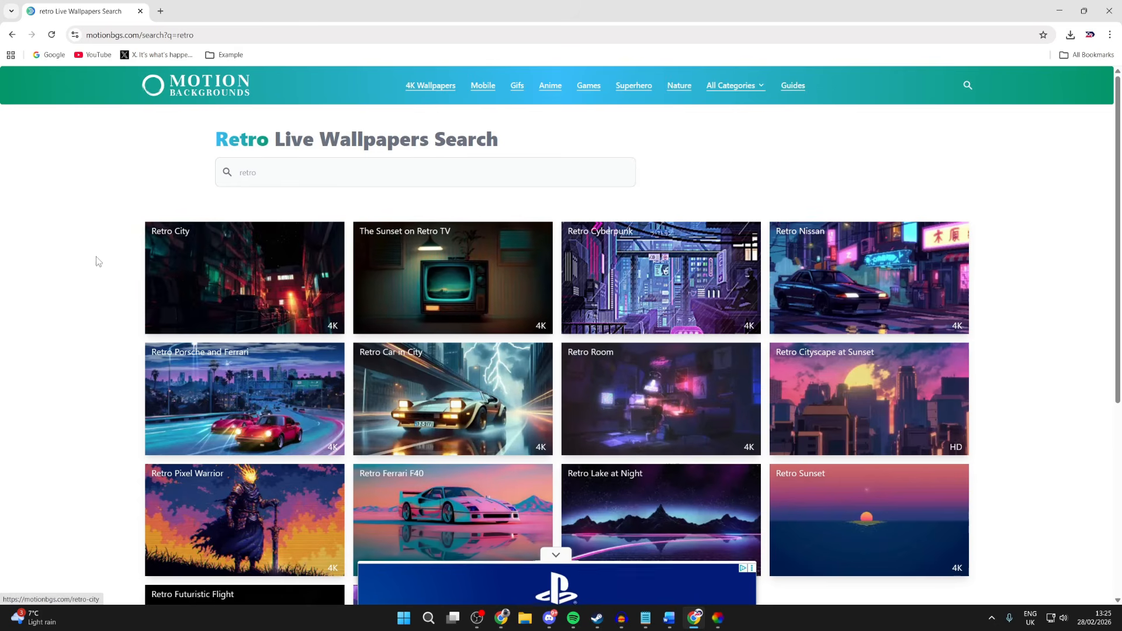
scroll(72, 258, "down", 3)
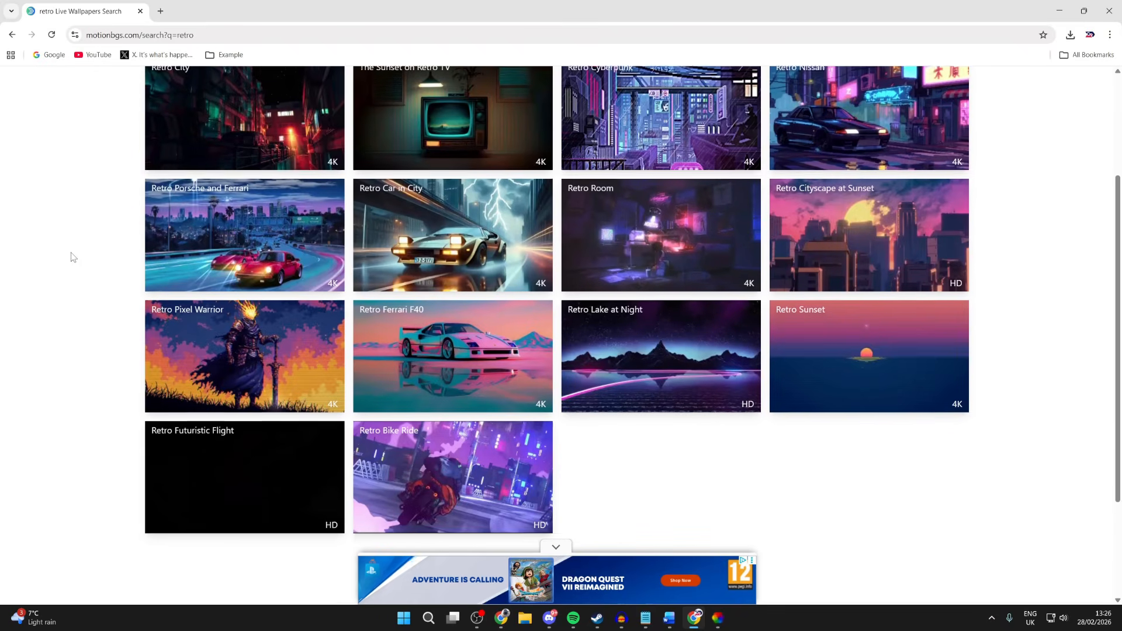
scroll(72, 254, "up", 3)
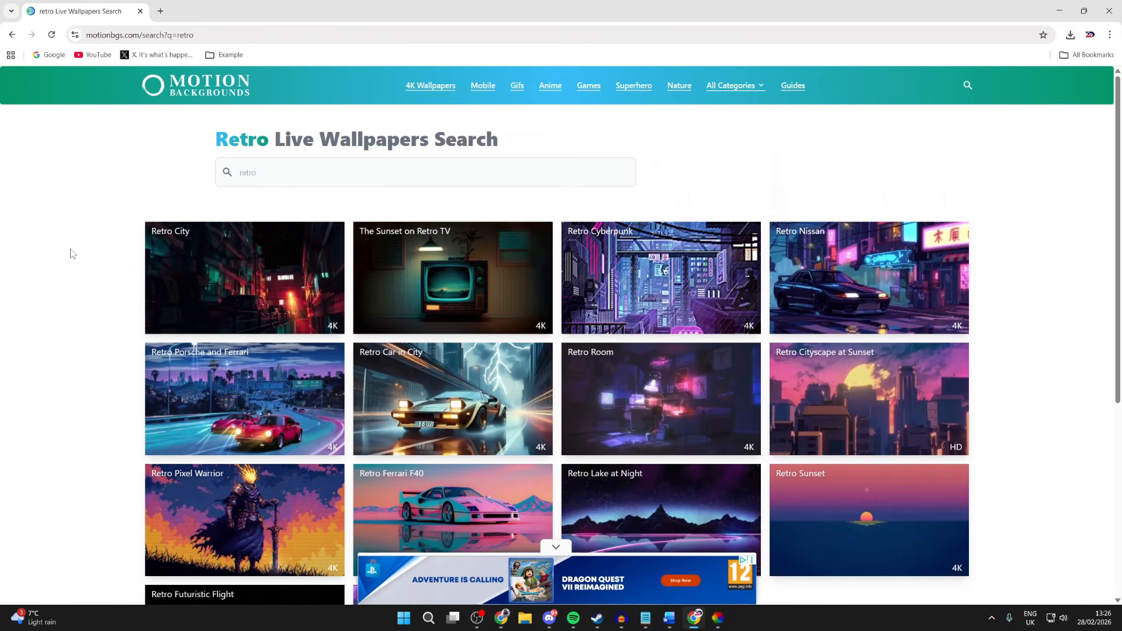
left_click(832, 293)
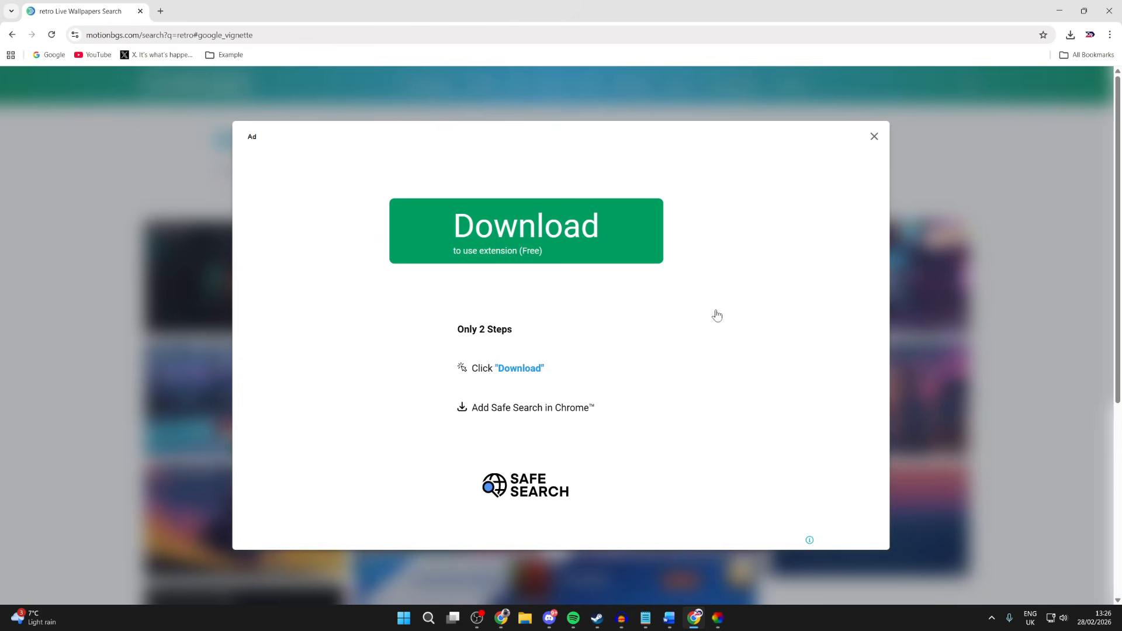
left_click(874, 137)
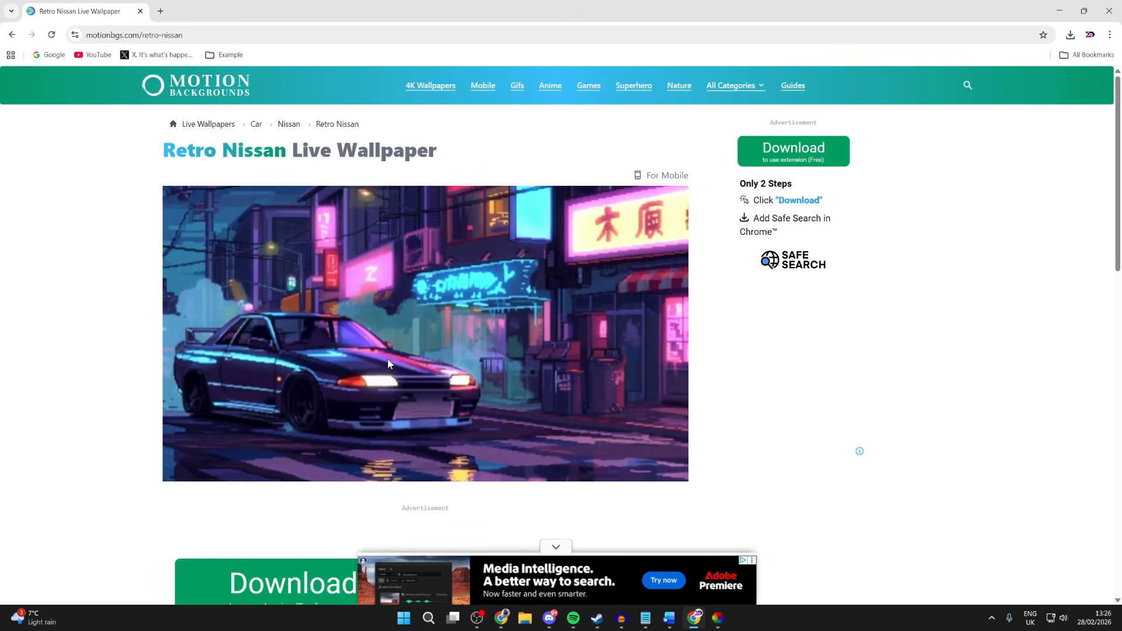
- Open the Neon Skyline wallpaper from the 4K wallpapers category and download its 4K 3840x2160 mp4 file
left_click(416, 86)
scroll(467, 253, "down", 1)
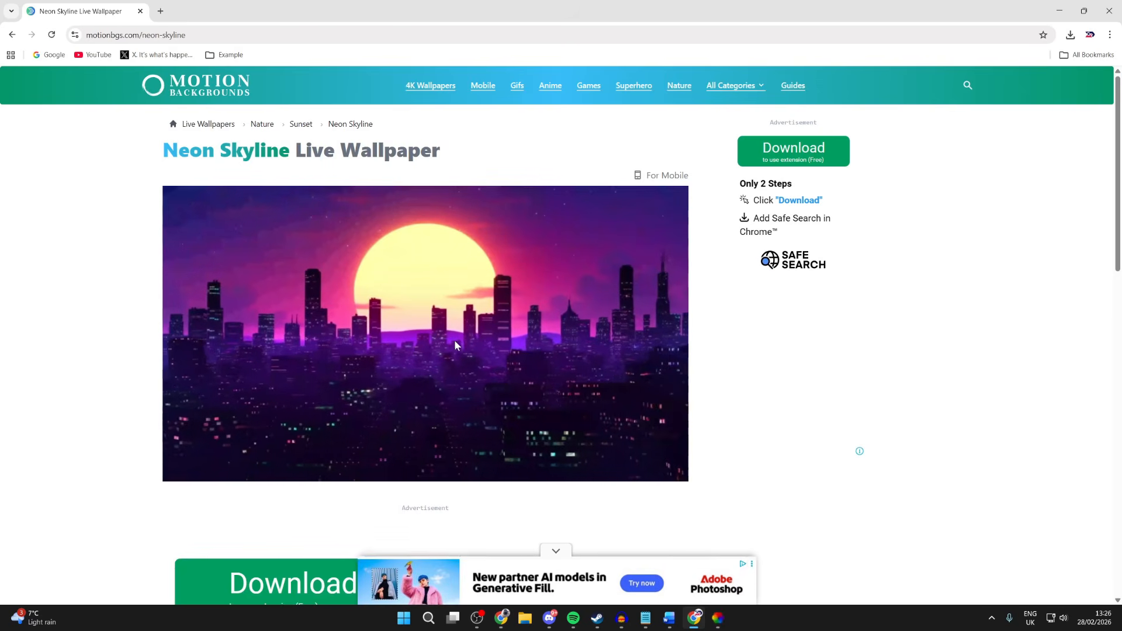
scroll(474, 320, "down", 2)
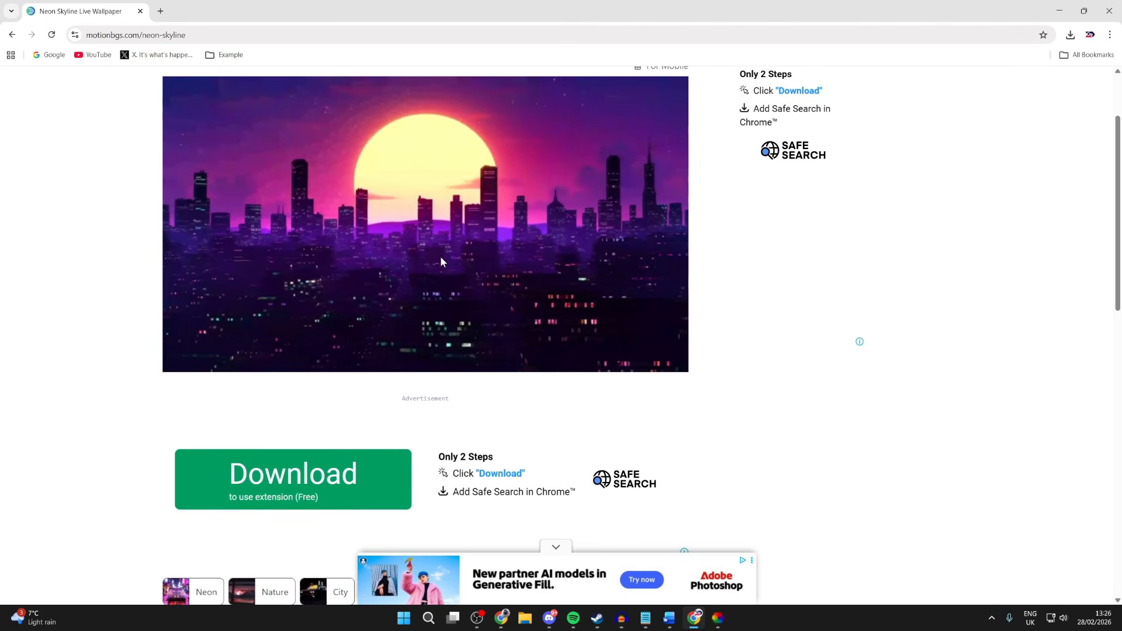
scroll(436, 240, "down", 6)
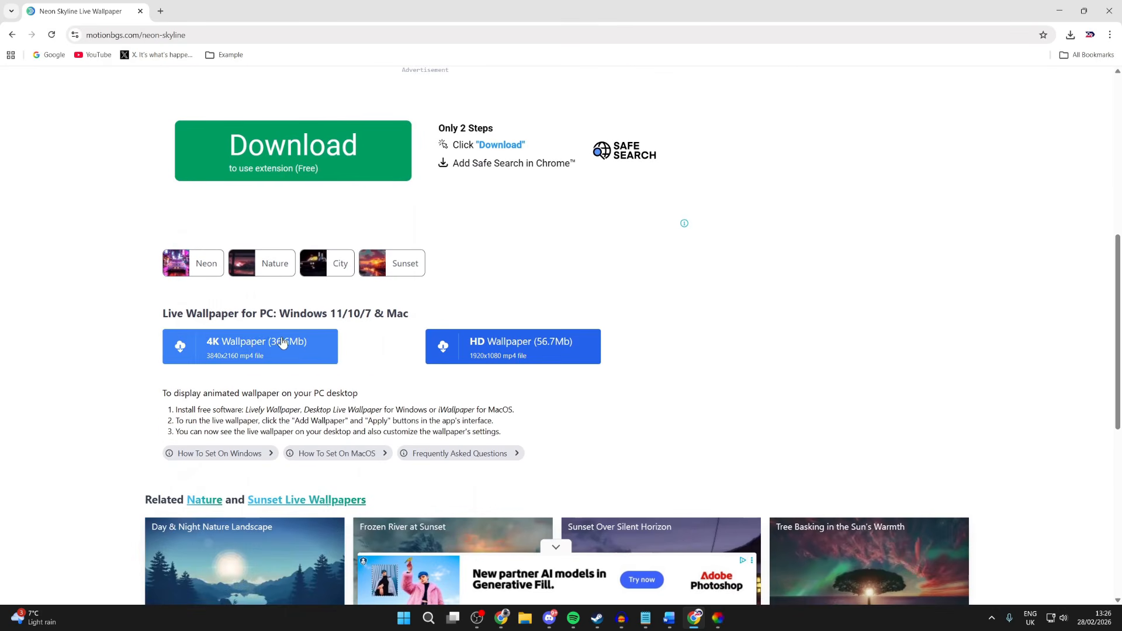
scroll(326, 347, "up", 3)
scroll(326, 347, "up", 5)
scroll(423, 370, "down", 8)
left_click(243, 356)
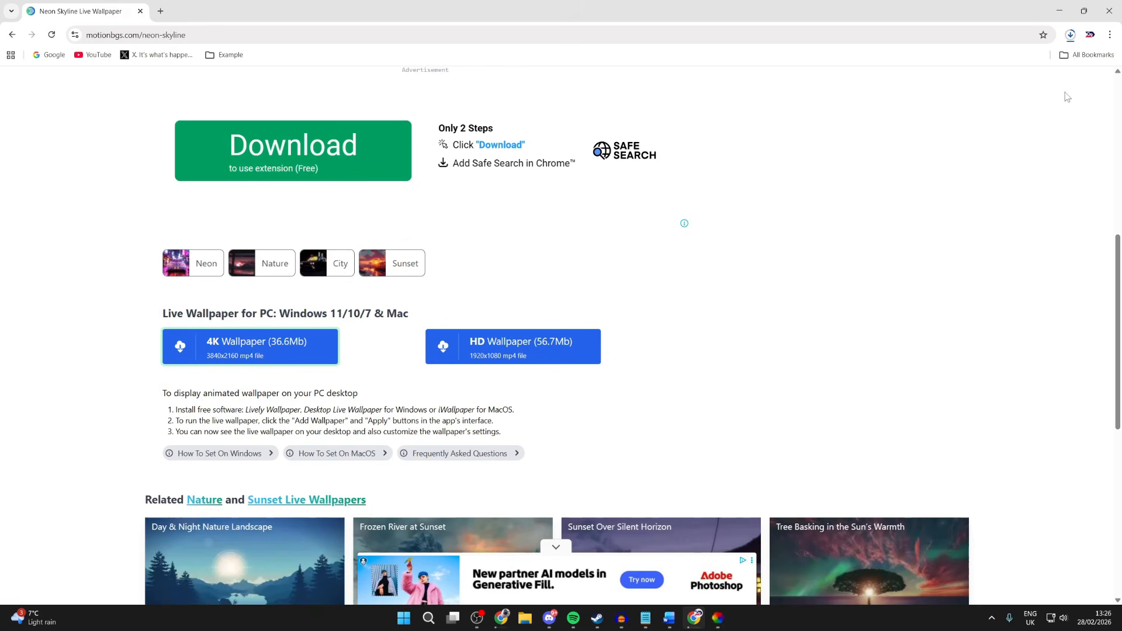
left_click(1070, 35)
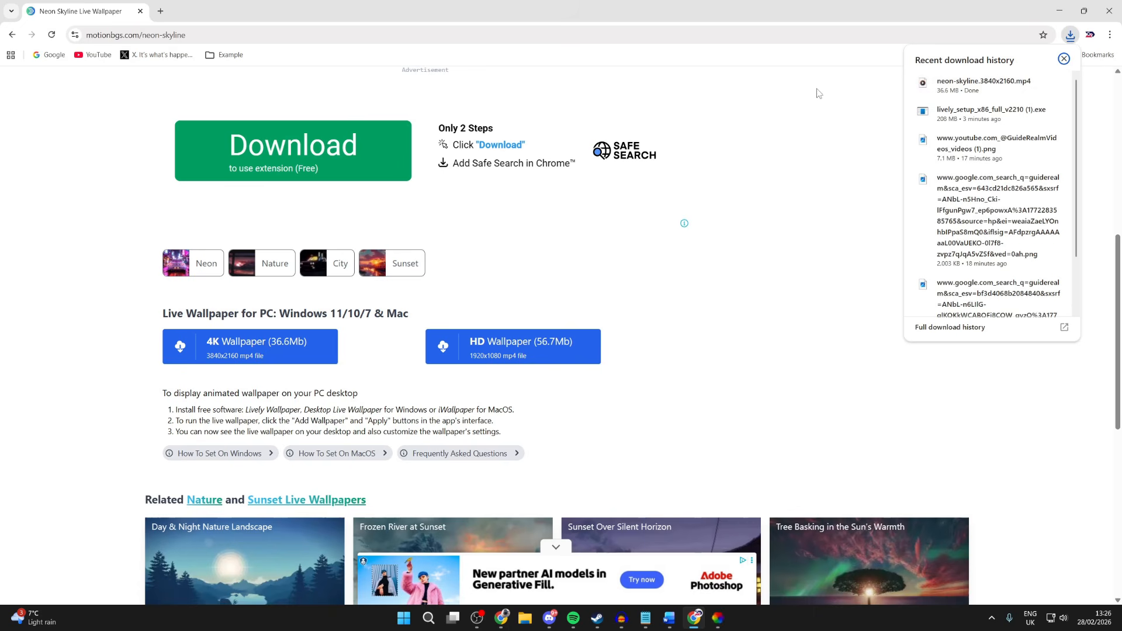
- Switch to Lively Wallpaper and add neon-skyline.3840x2160.mp4 from the Downloads folder as a new wallpaper
left_click(1057, 8)
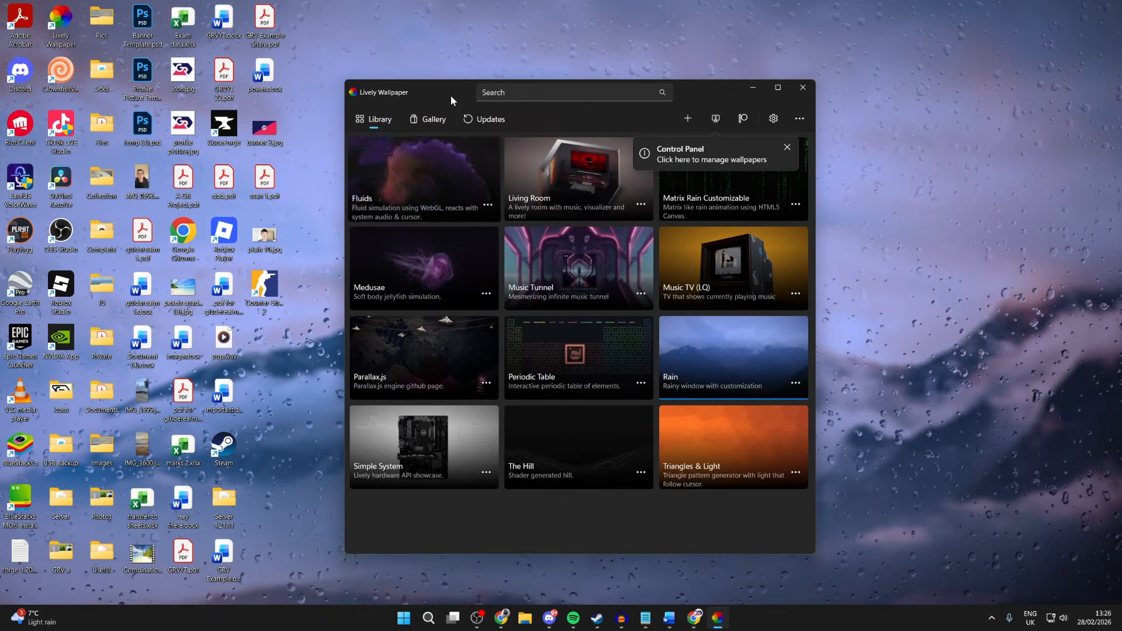
left_click_drag(447, 90, 445, 88)
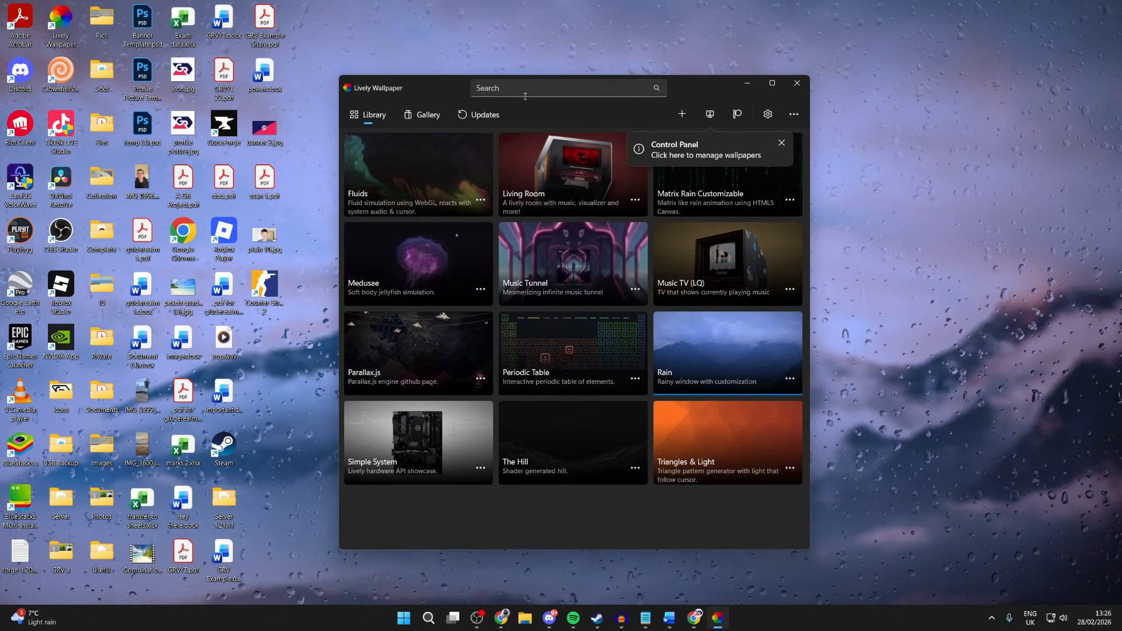
left_click(686, 114)
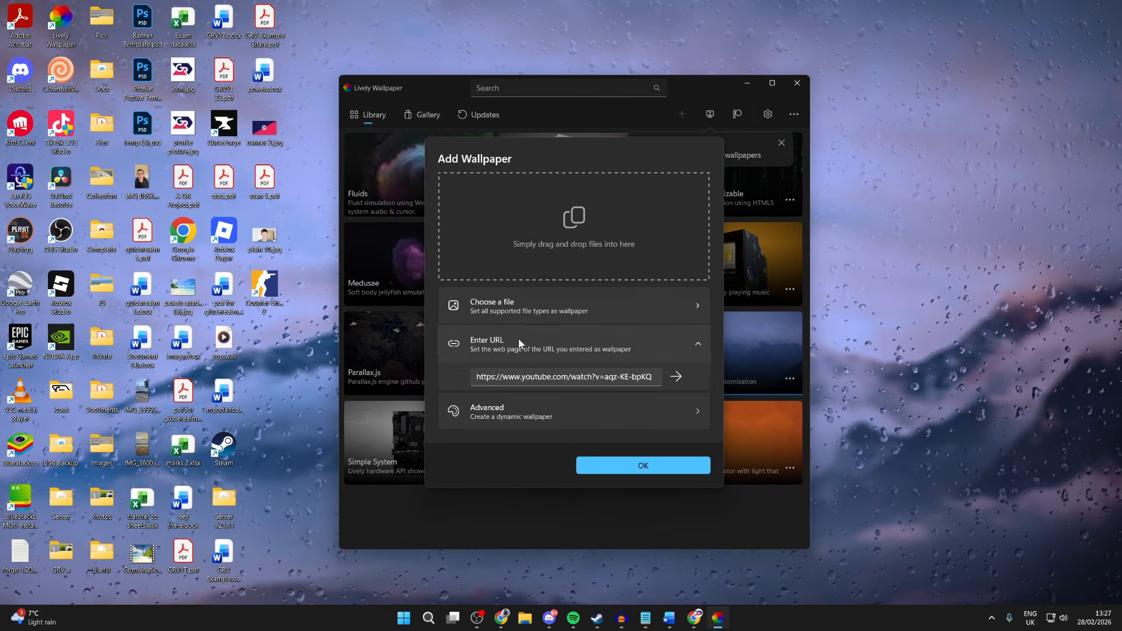
left_click(507, 303)
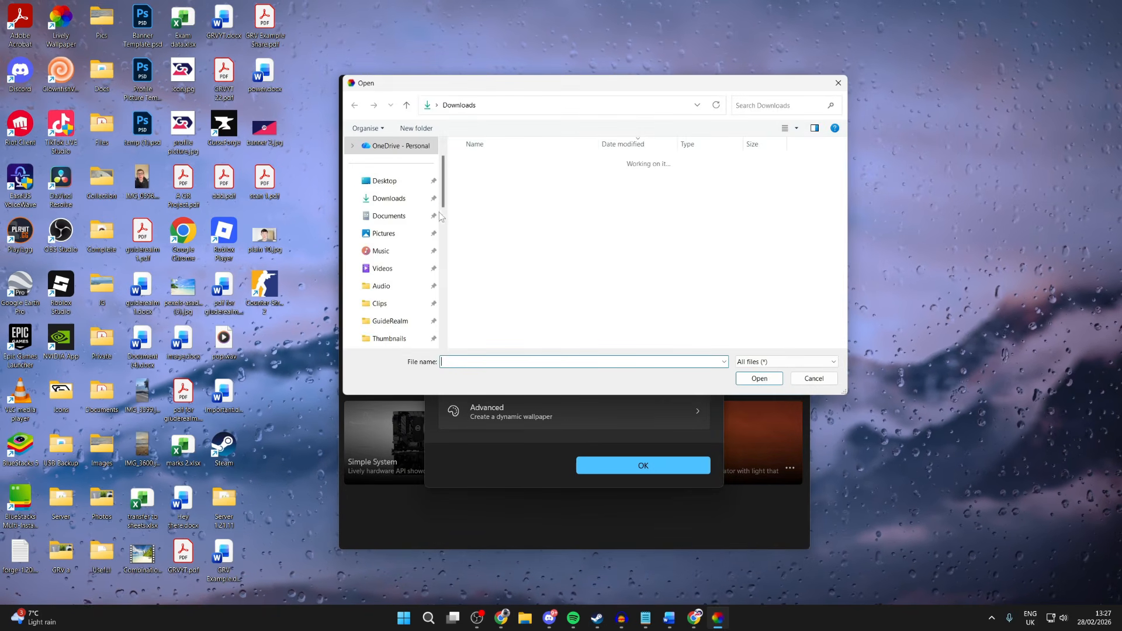
left_click(504, 176)
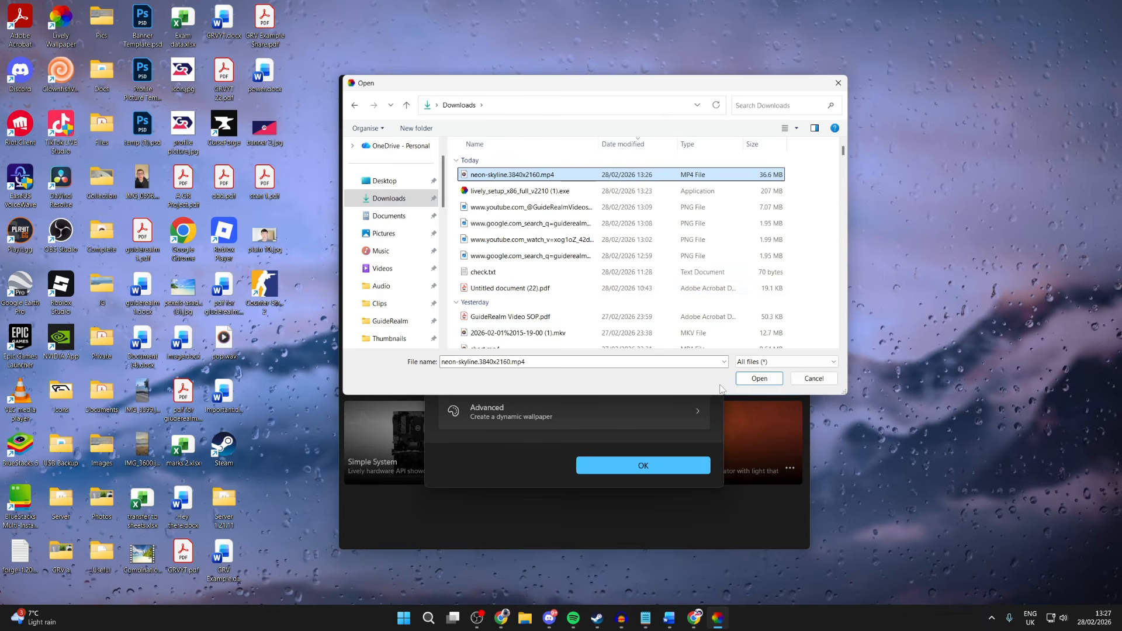
left_click(746, 380)
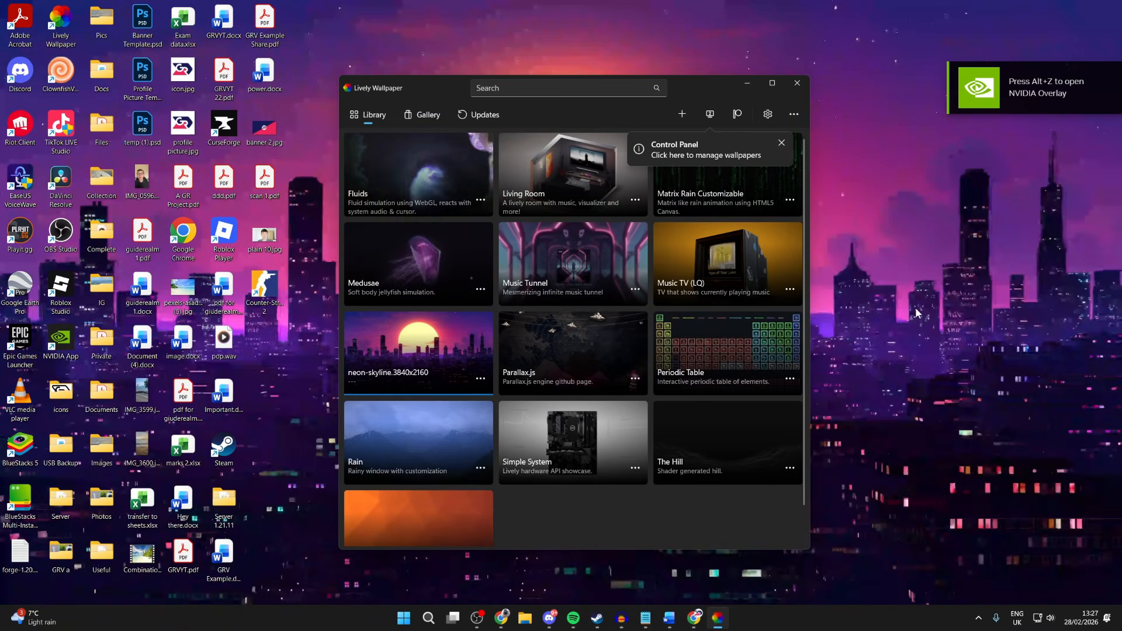
- Review Lively Wallpaper's general settings and close its window
left_click(768, 114)
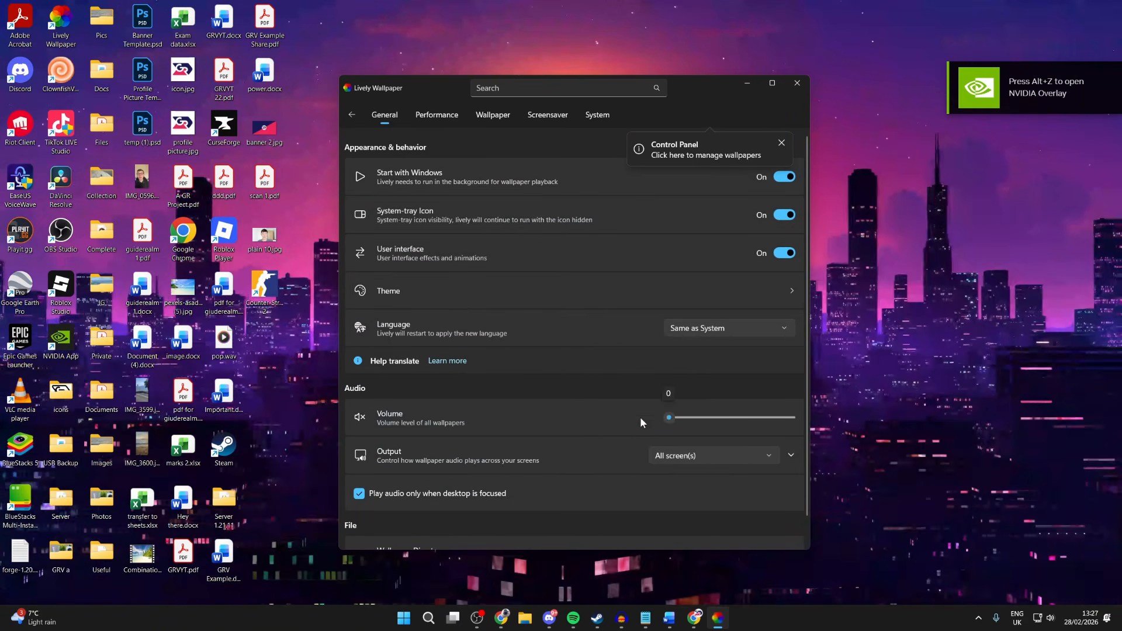
left_click(797, 83)
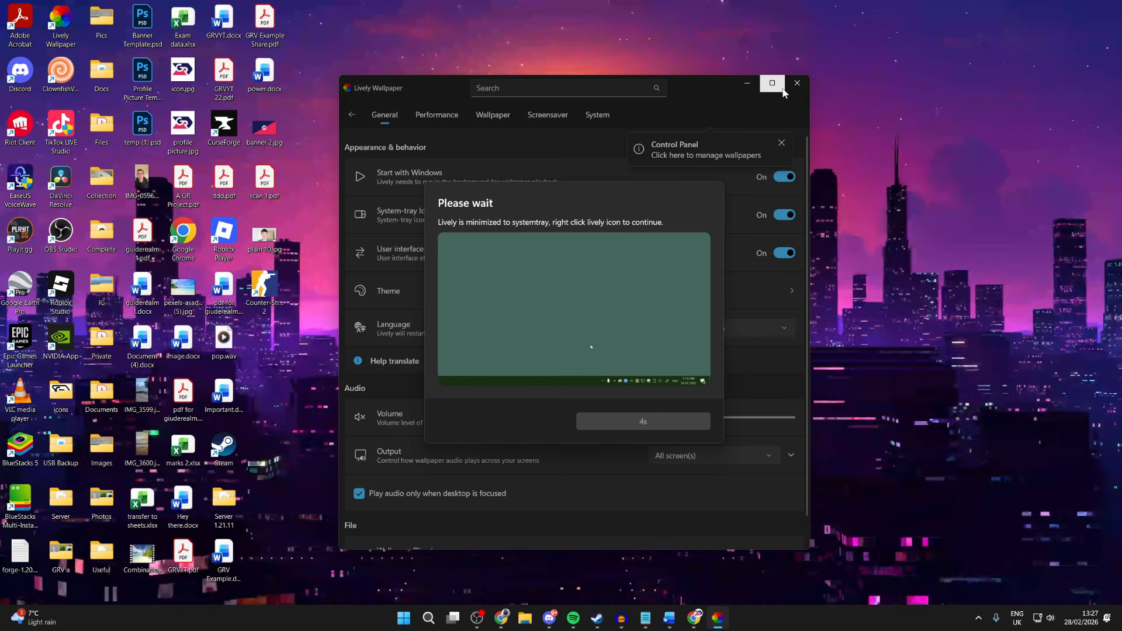